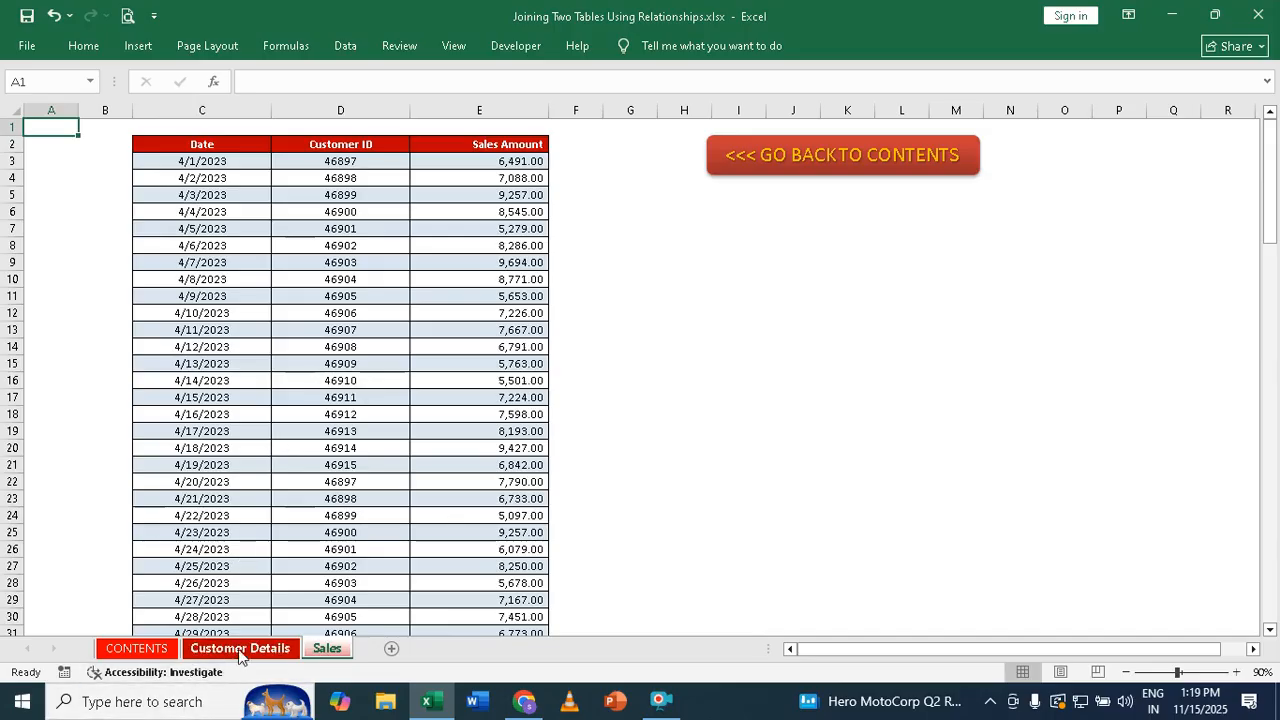
Convert the customer ID and name list on Customer Details into a table with headers
{"action": "left_click", "coordinate": [240, 650]}
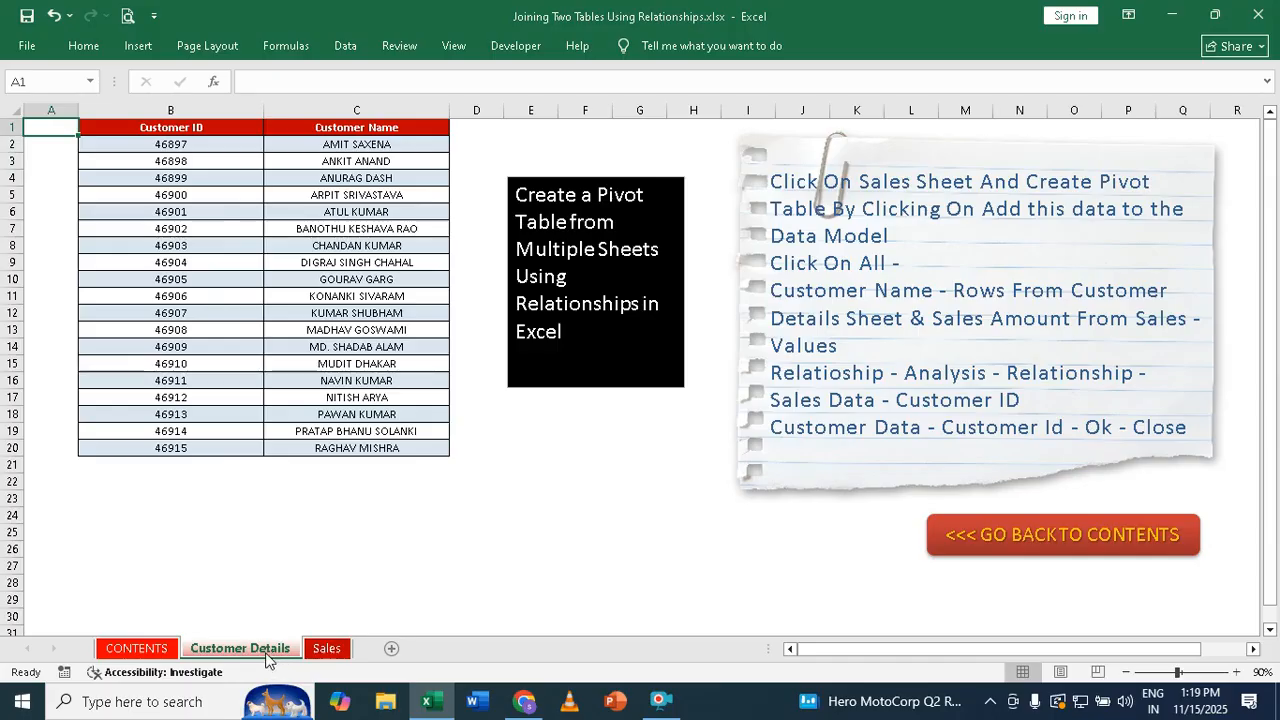
{"action": "left_click", "coordinate": [208, 283]}
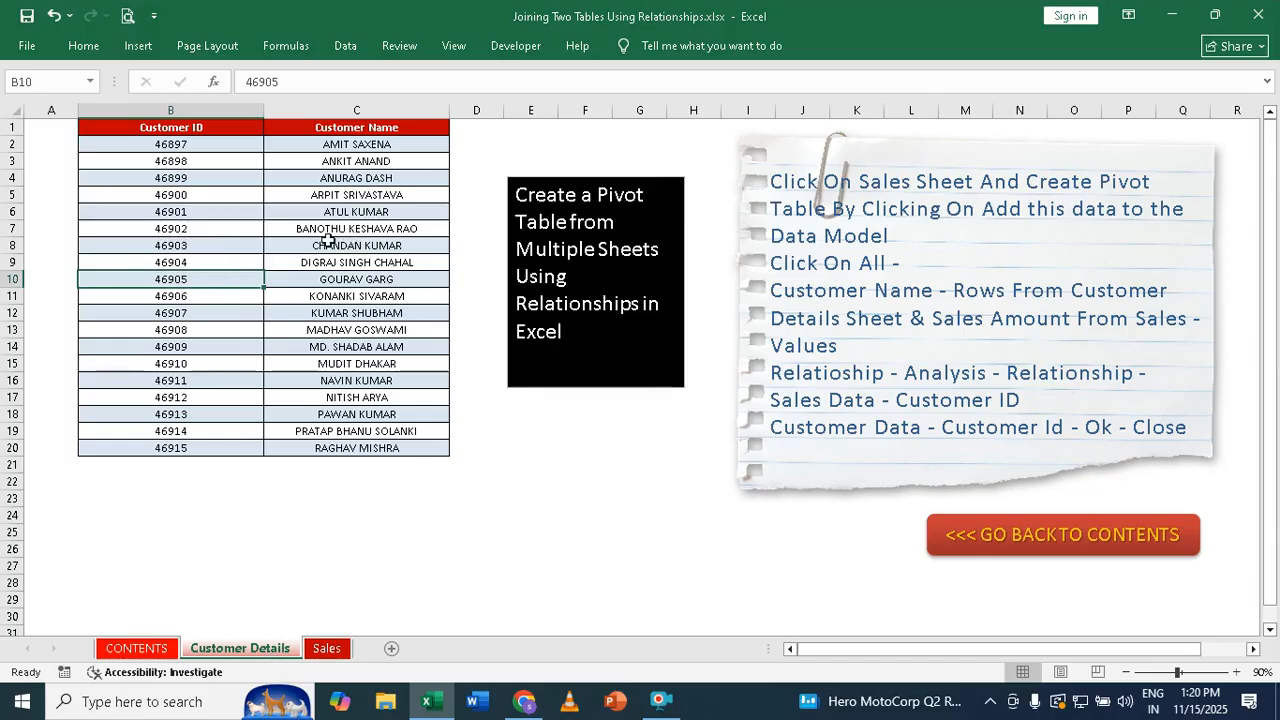
{"action": "left_click", "coordinate": [143, 52]}
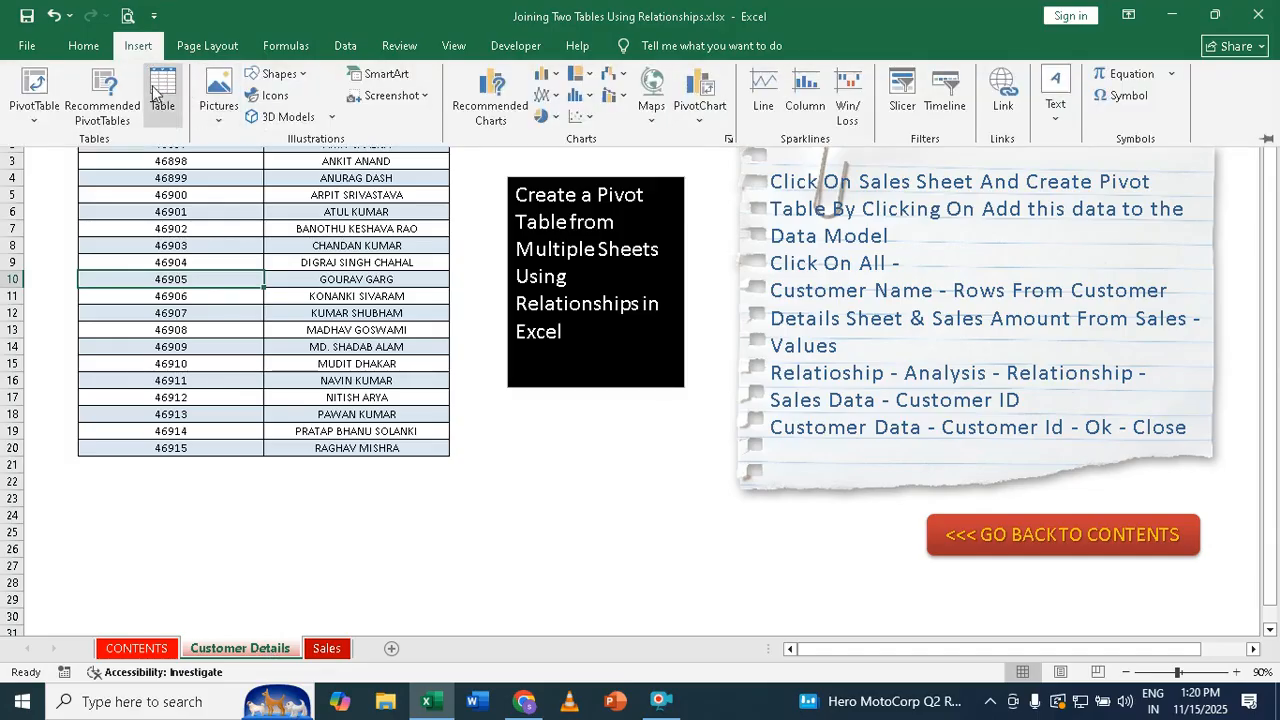
{"action": "left_click", "coordinate": [155, 93]}
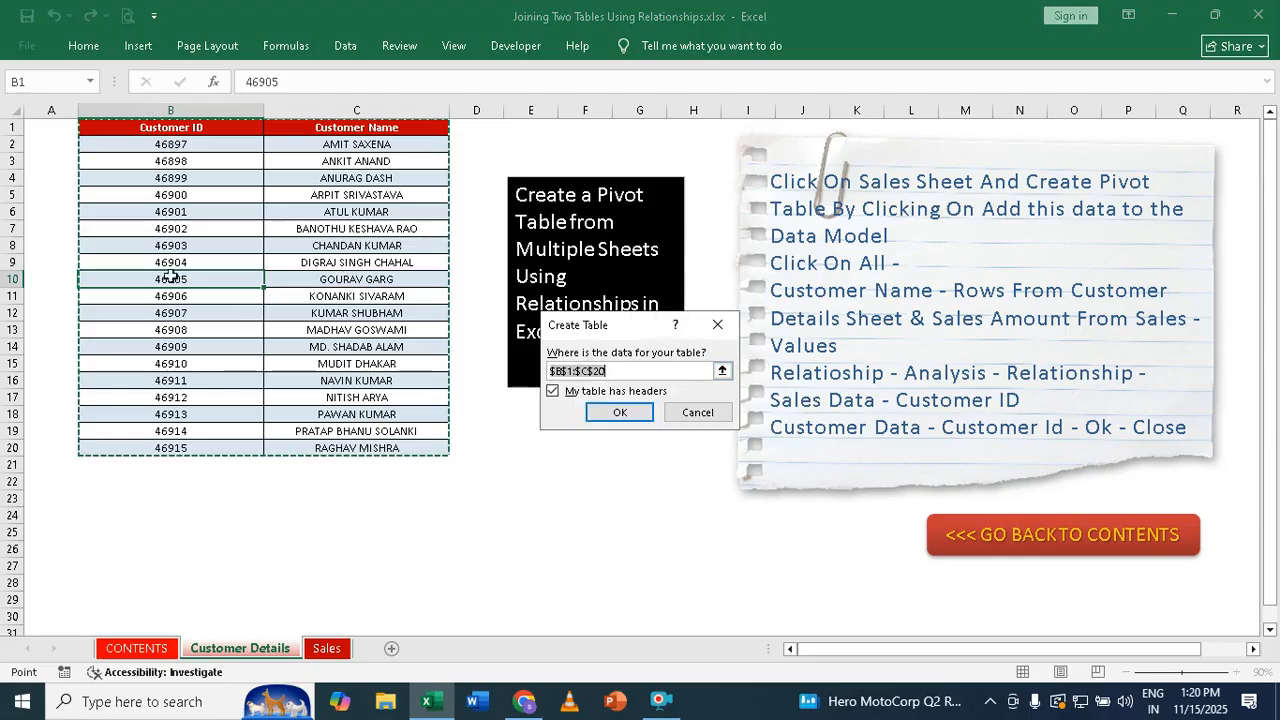
{"action": "left_click", "coordinate": [631, 414]}
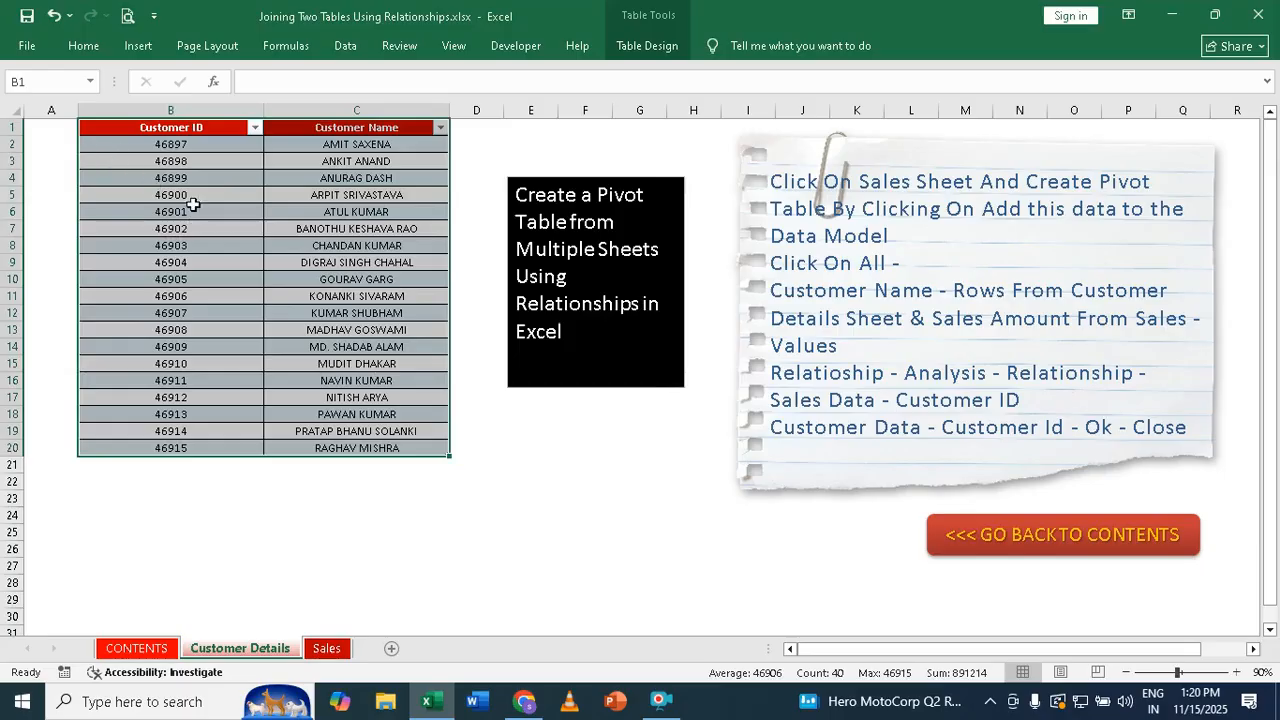
Rename the new customer table to cust_data
{"action": "left_click", "coordinate": [638, 45]}
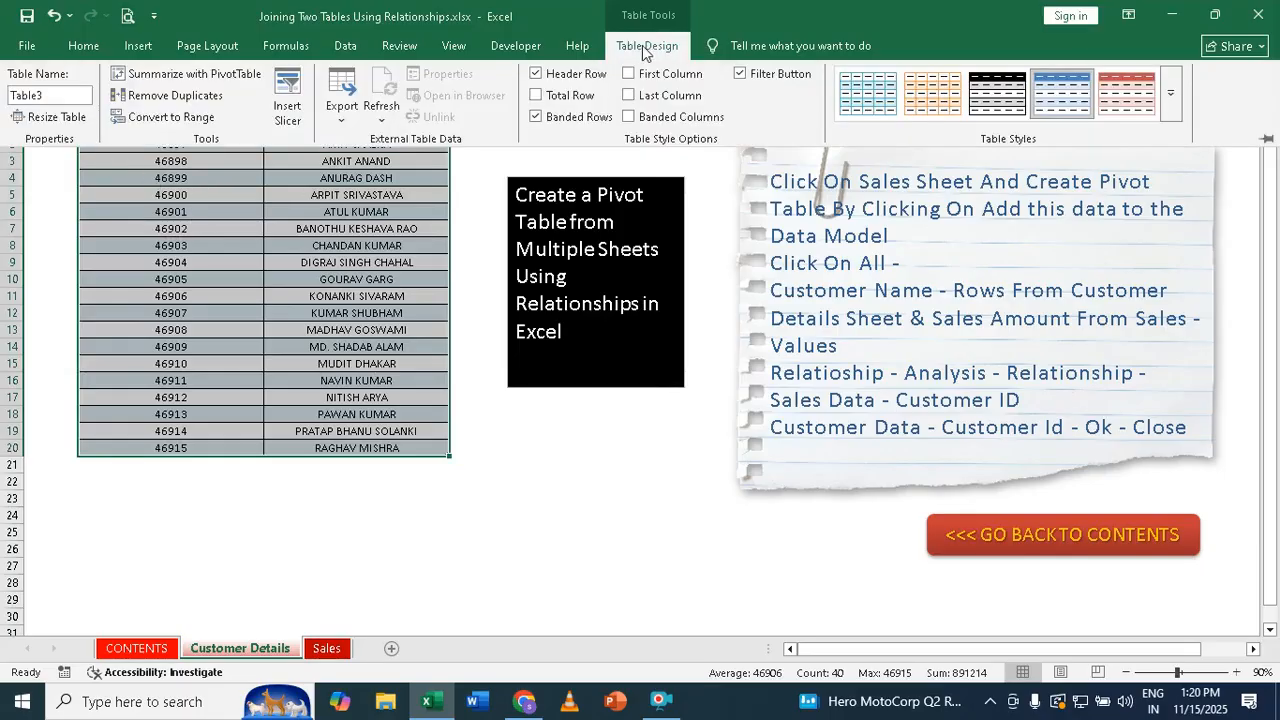
{"action": "left_click", "coordinate": [51, 97]}
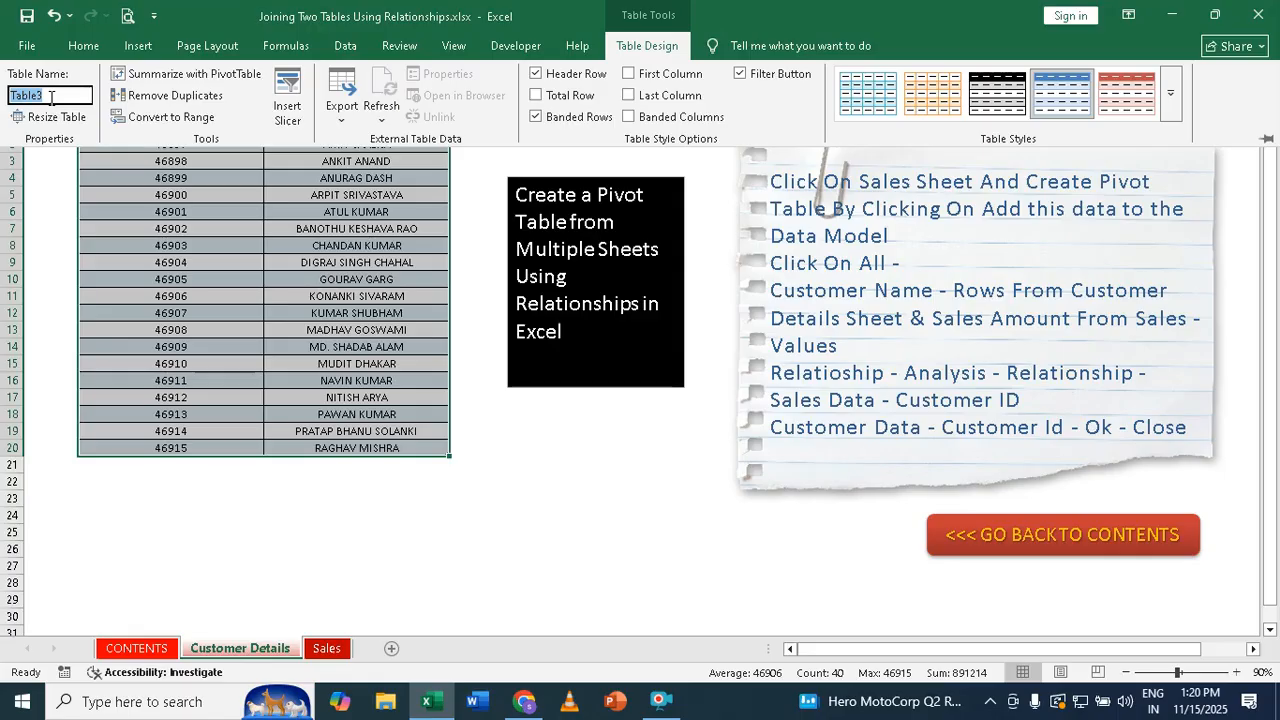
{"action": "type", "text": "cust_data"}
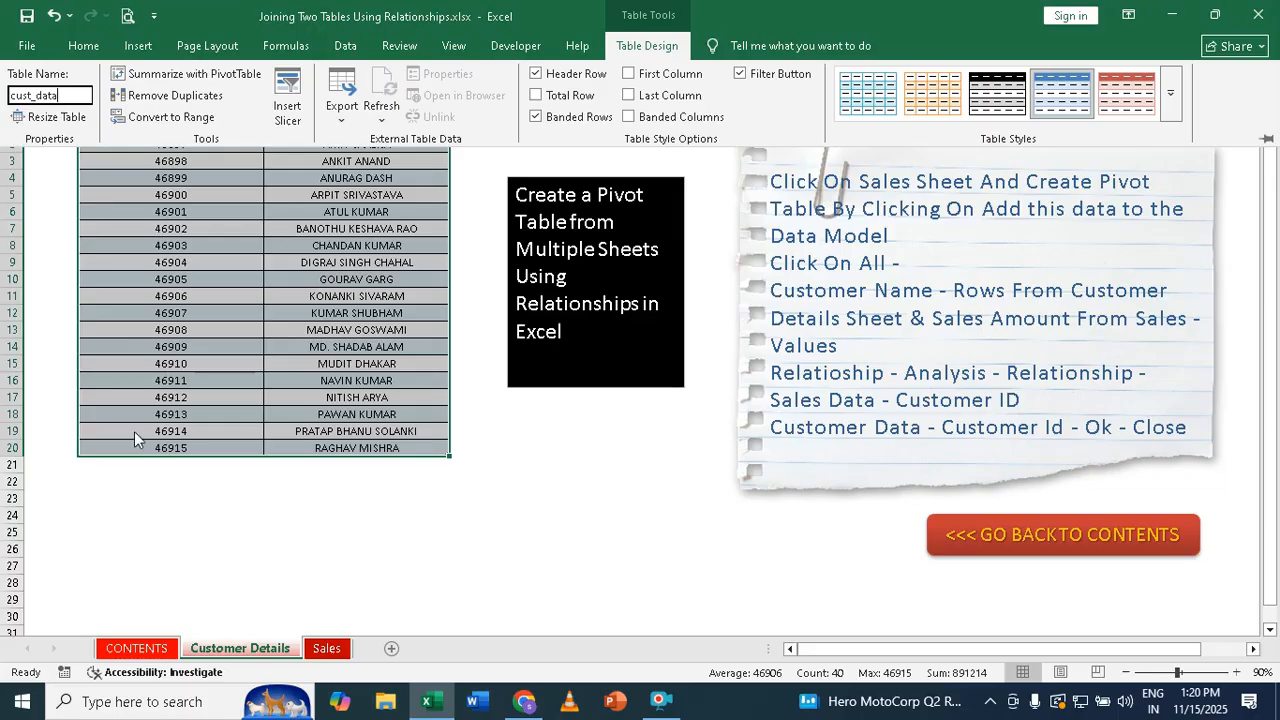
{"action": "left_click", "coordinate": [328, 649]}
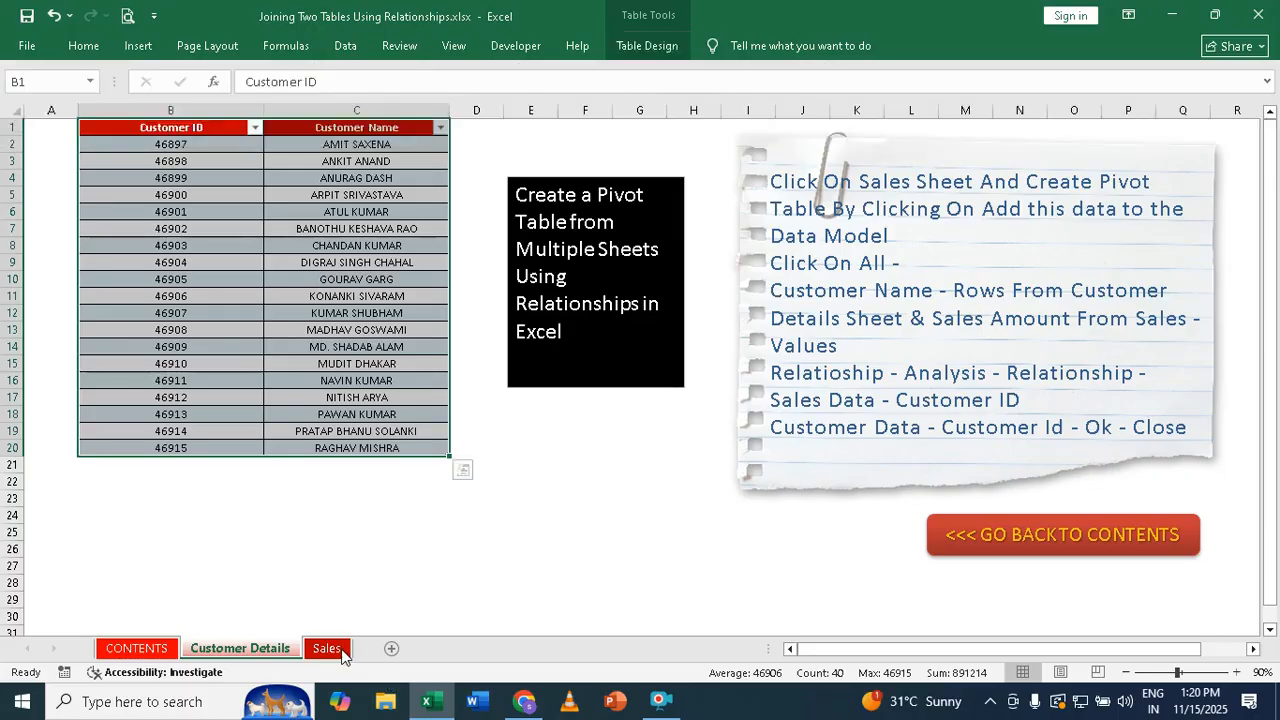
Convert the Date, Customer ID and Sales Amount data into a table with headers
{"action": "left_click", "coordinate": [313, 364]}
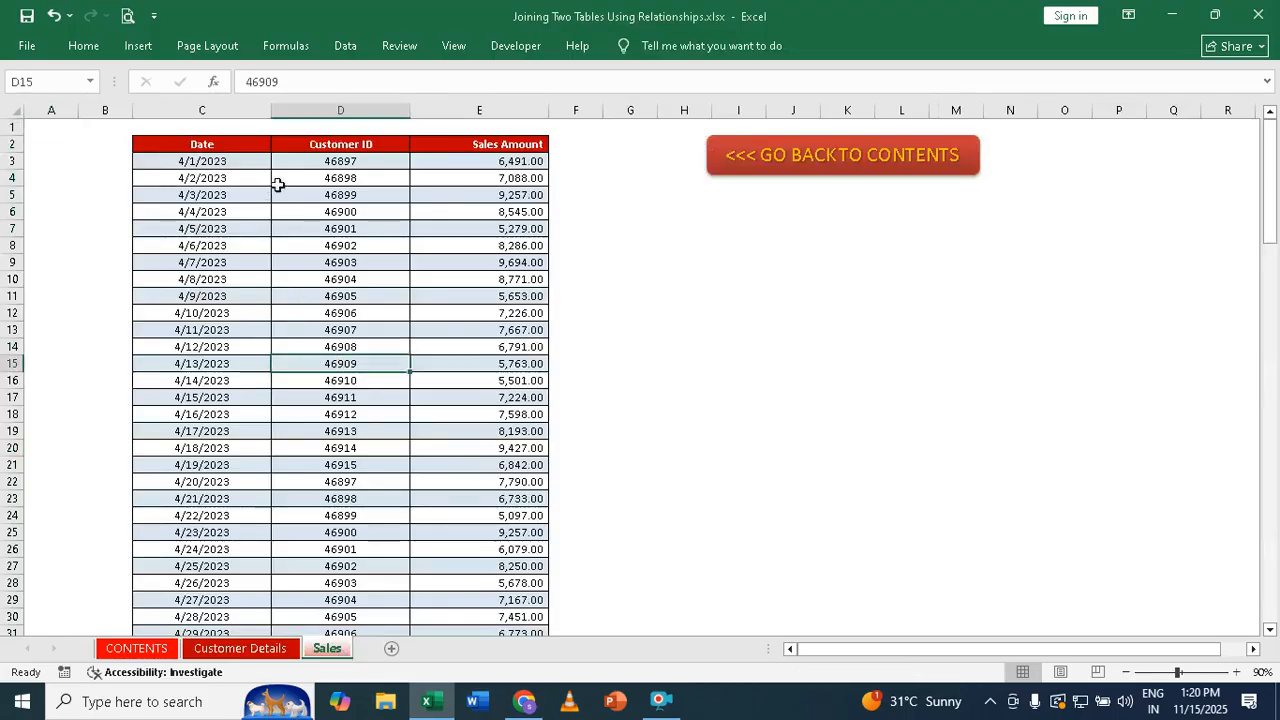
{"action": "left_click", "coordinate": [137, 46]}
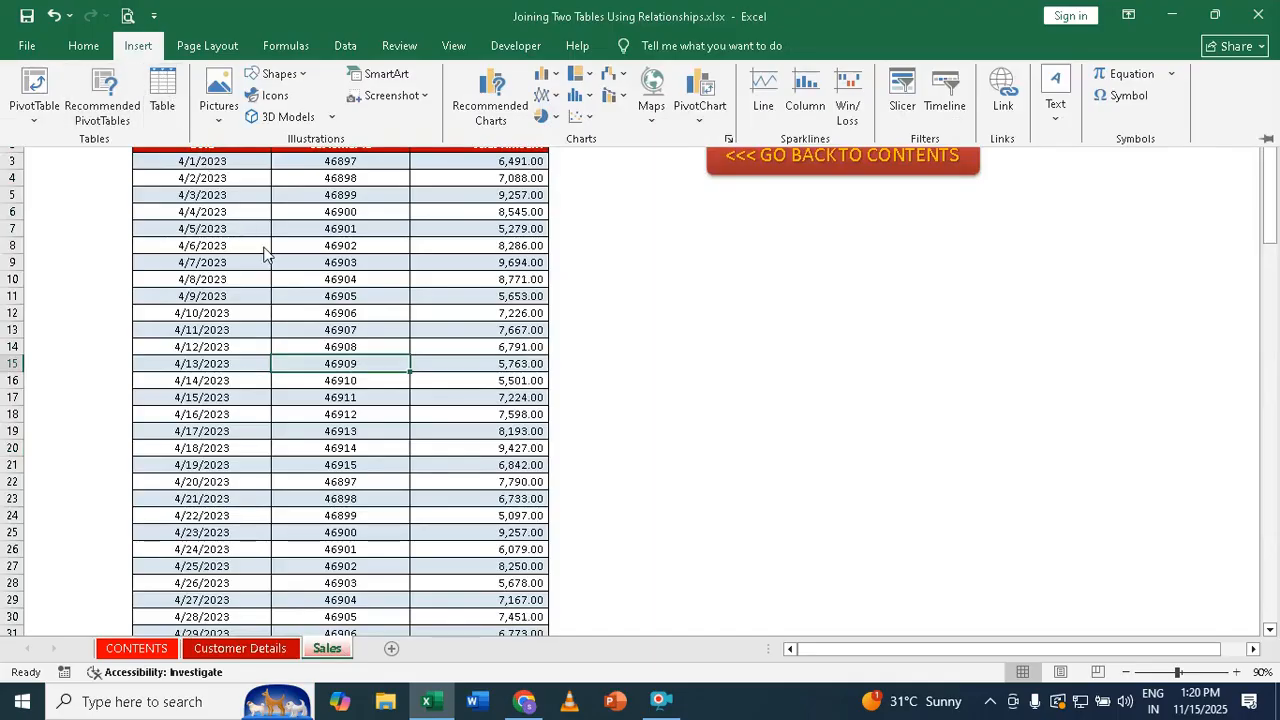
{"action": "left_click", "coordinate": [162, 92]}
{"action": "left_click", "coordinate": [620, 412]}
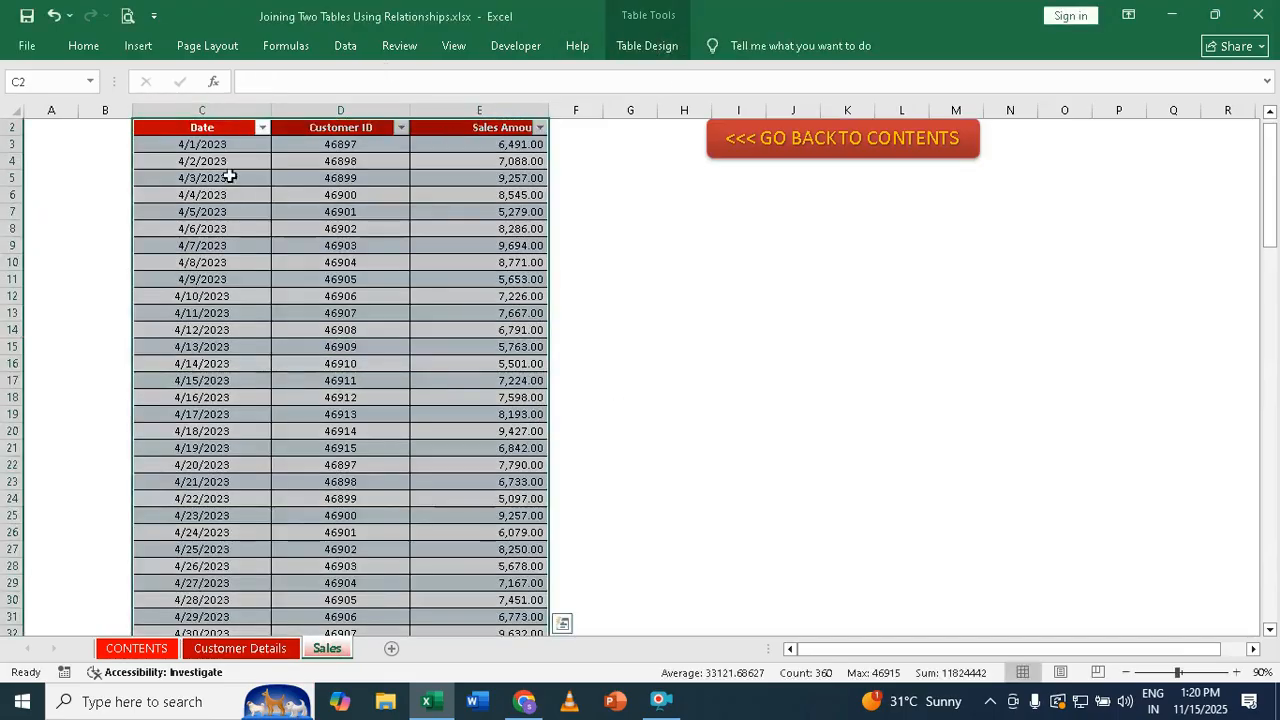
Rename the sales table to Sales_data
{"action": "left_click", "coordinate": [645, 45]}
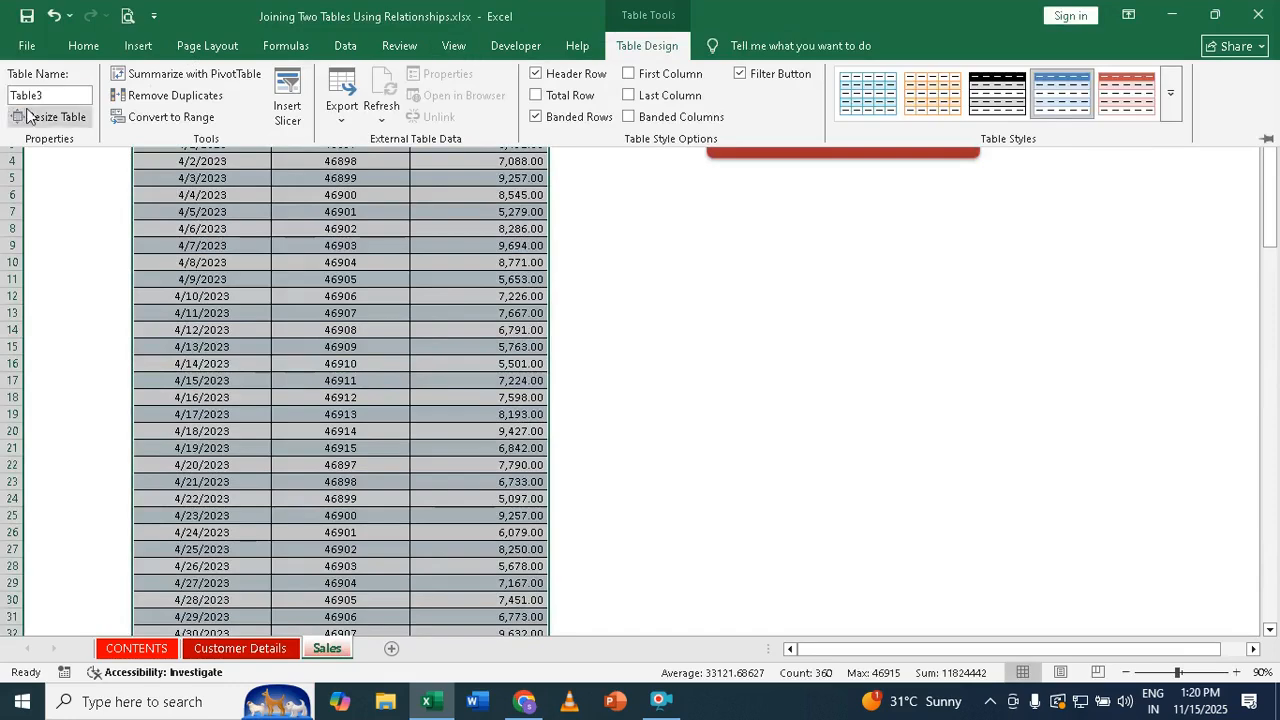
{"action": "left_click", "coordinate": [60, 92]}
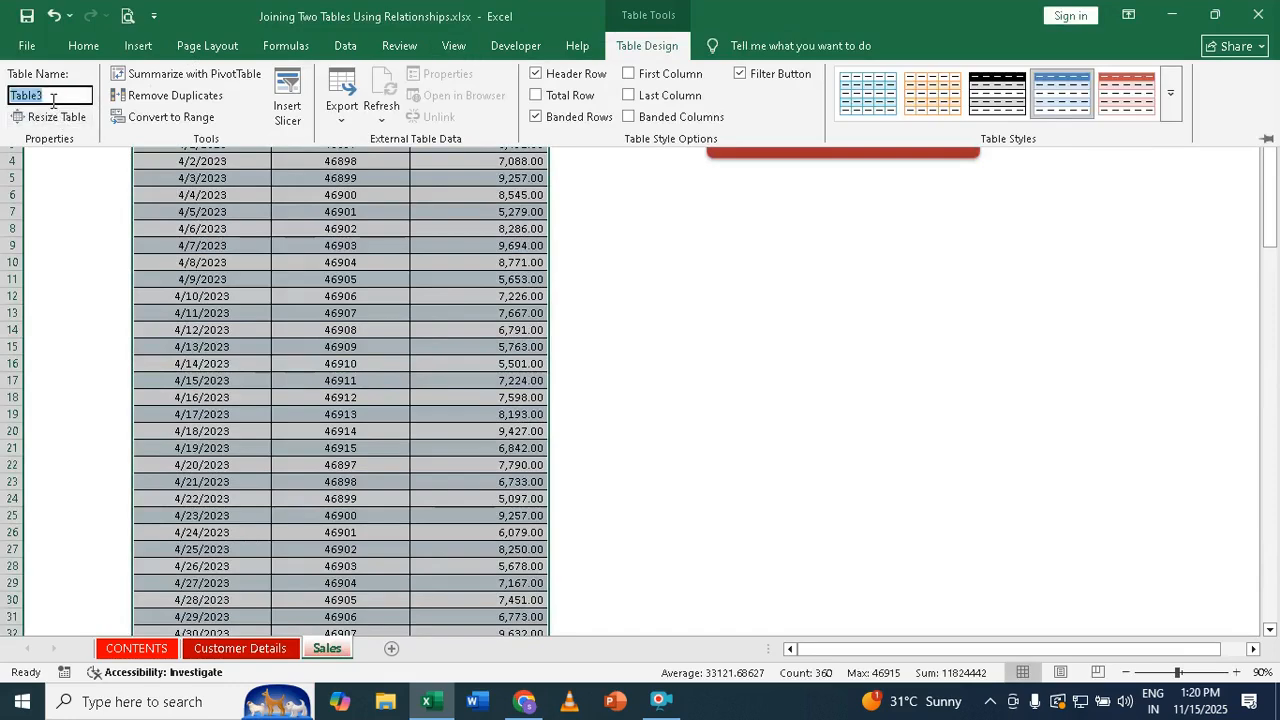
{"action": "type", "text": "S"}
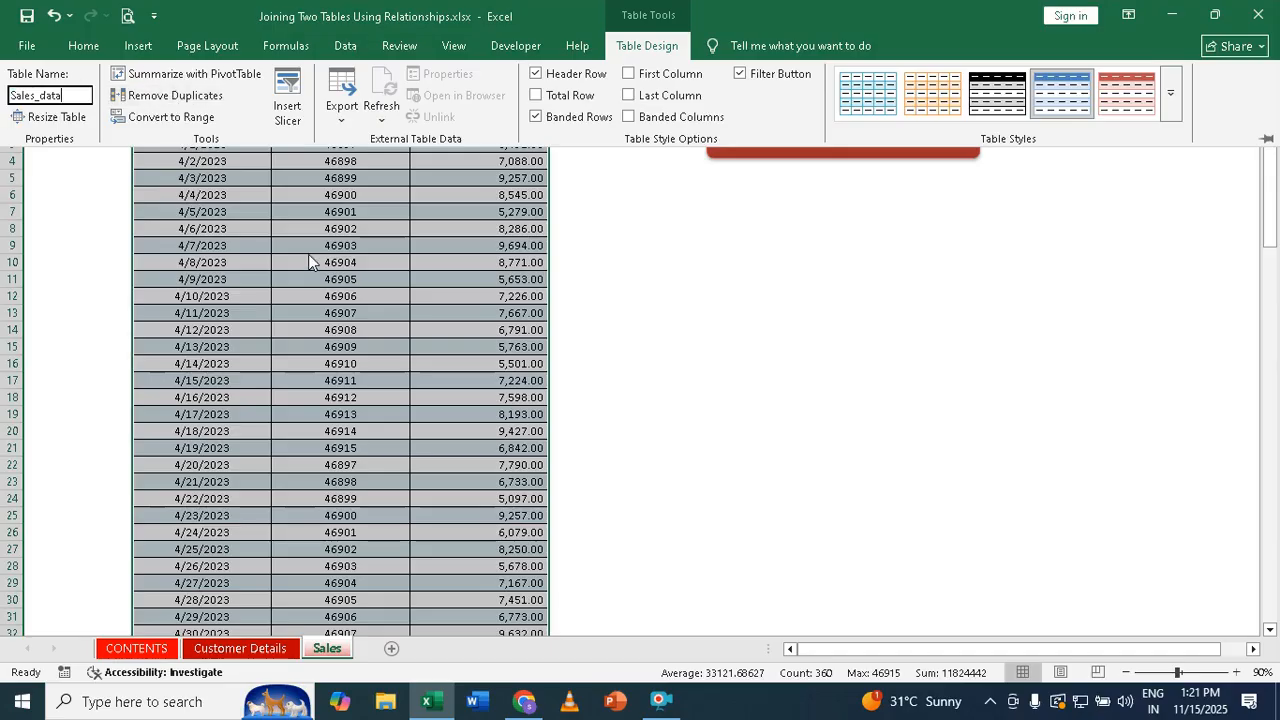
{"action": "left_click", "coordinate": [364, 298]}
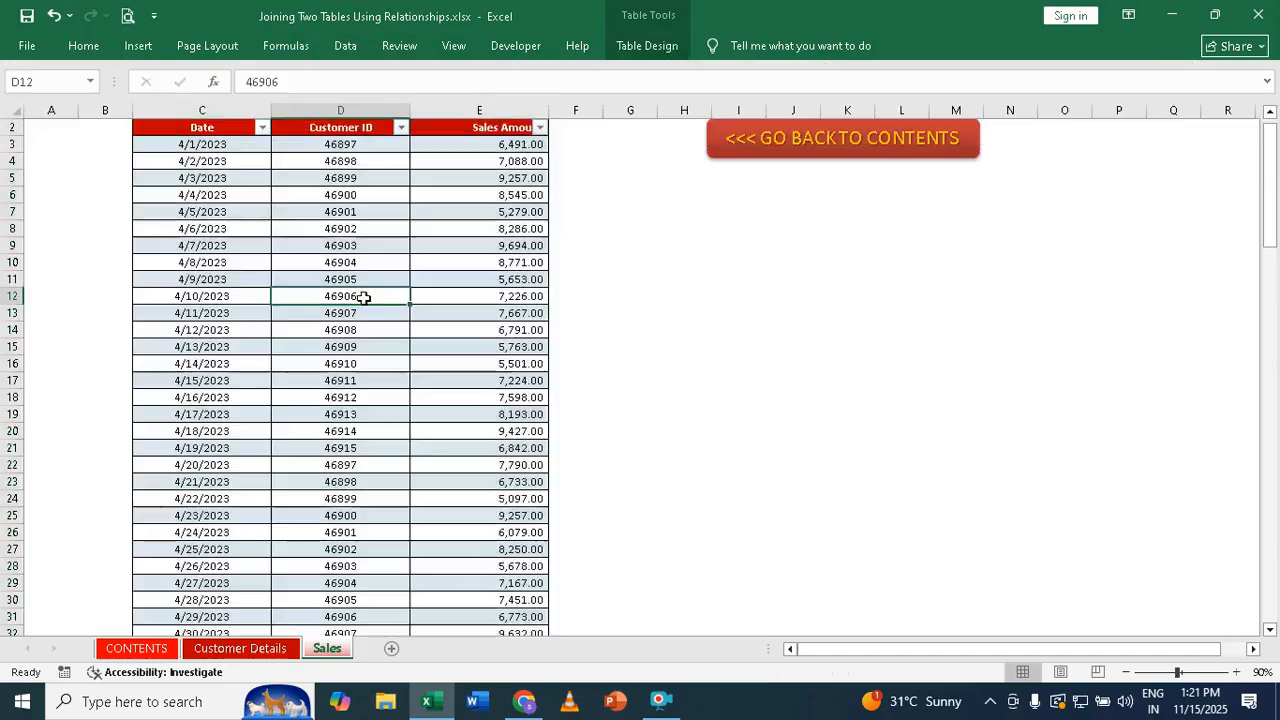
{"action": "left_click", "coordinate": [240, 650]}
{"action": "left_click", "coordinate": [238, 227]}
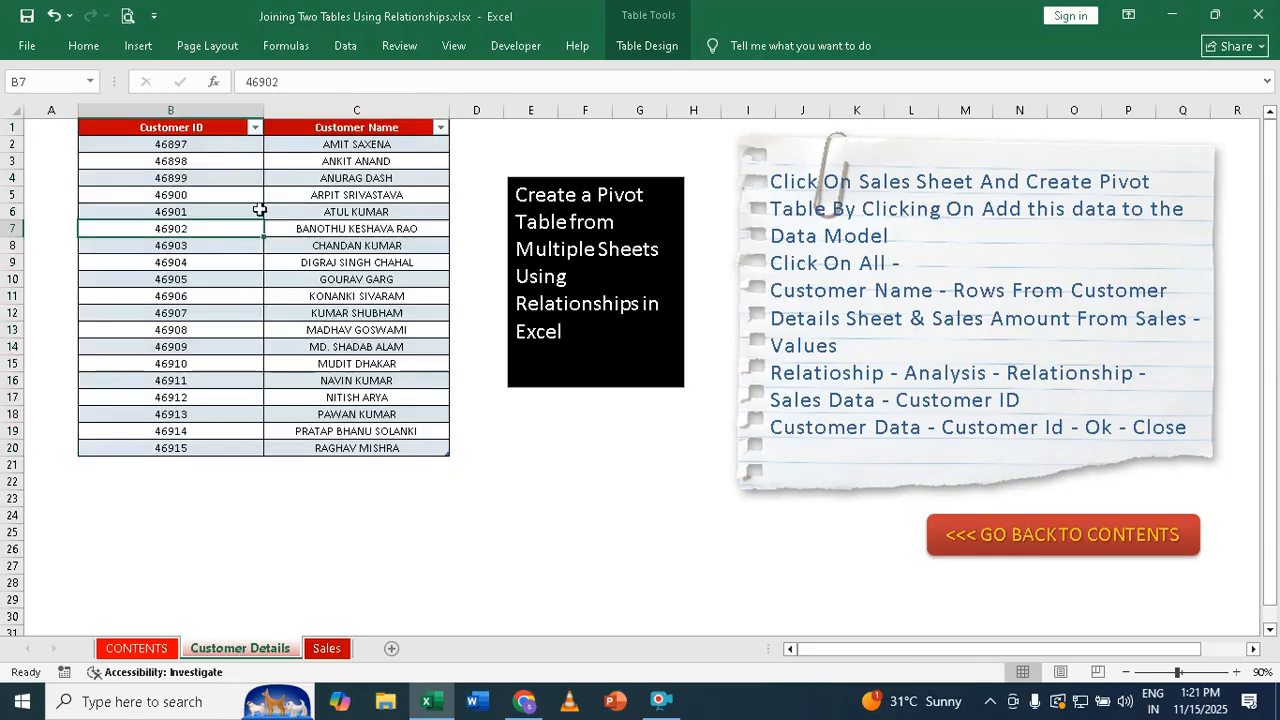
{"action": "double_click", "coordinate": [646, 45]}
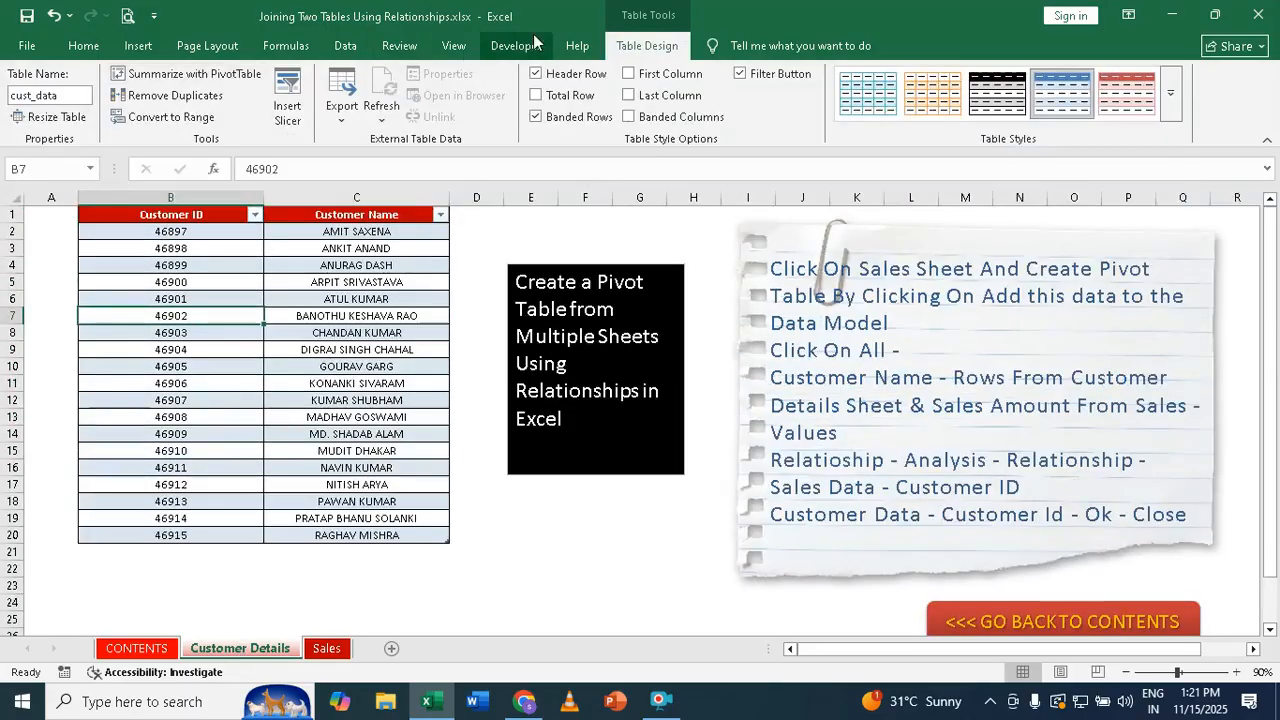
{"action": "double_click", "coordinate": [640, 47]}
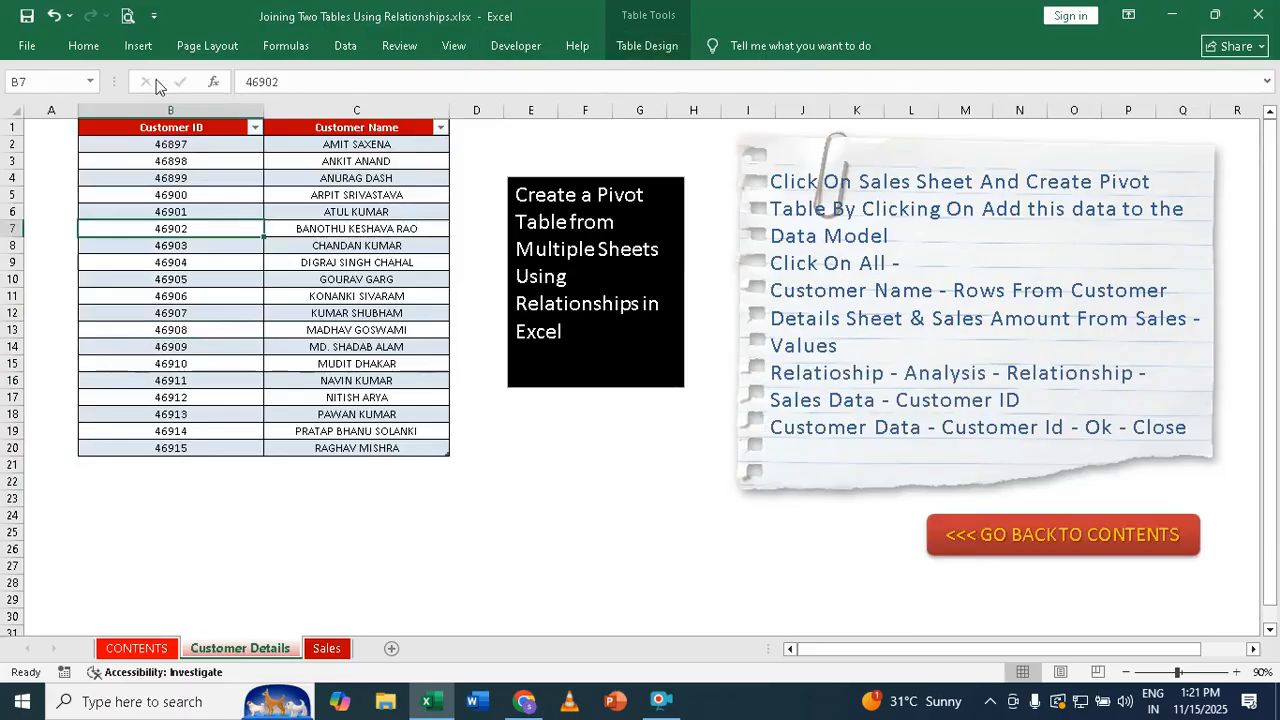
{"action": "left_click", "coordinate": [628, 46]}
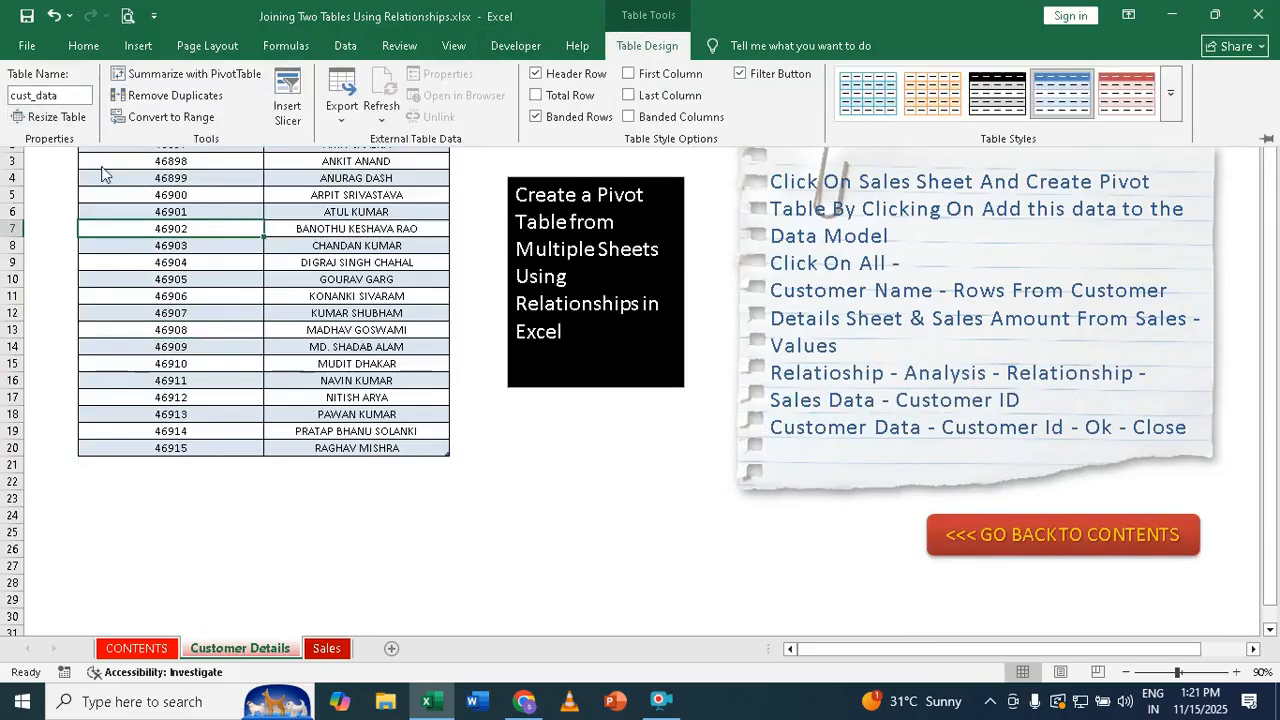
{"action": "left_click", "coordinate": [326, 648]}
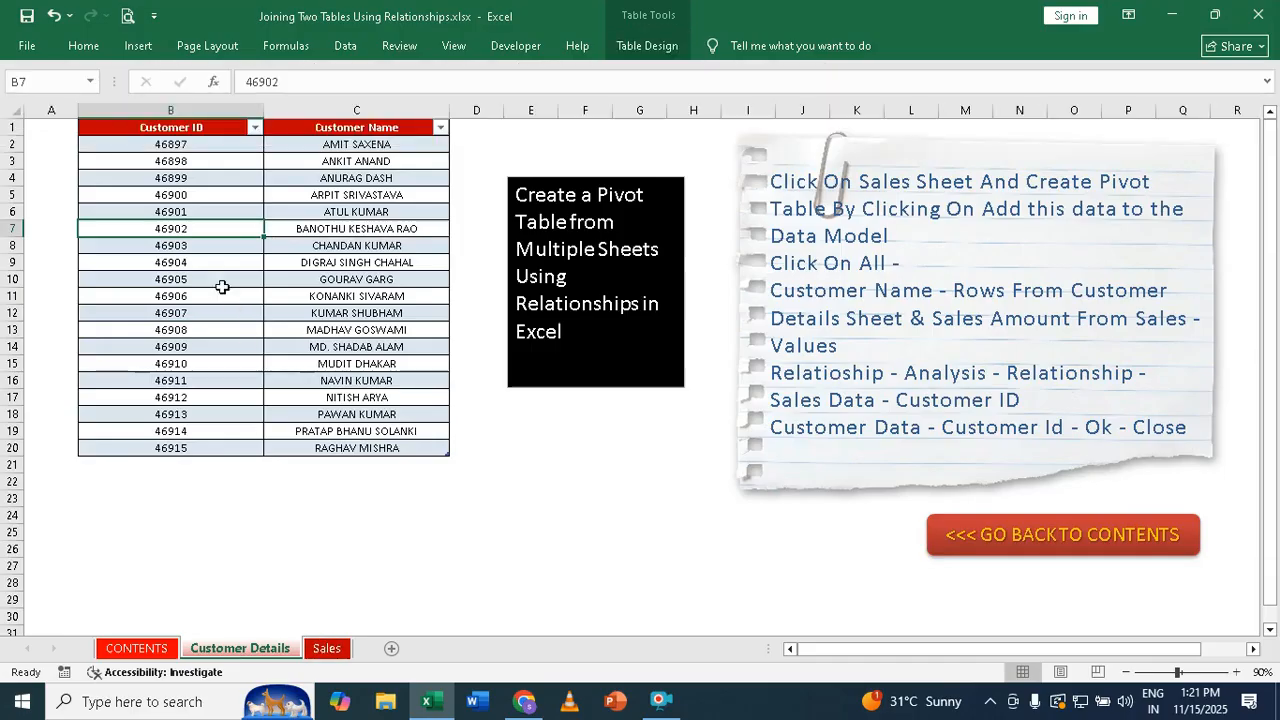
{"action": "left_click", "coordinate": [223, 281]}
{"action": "left_click", "coordinate": [643, 47]}
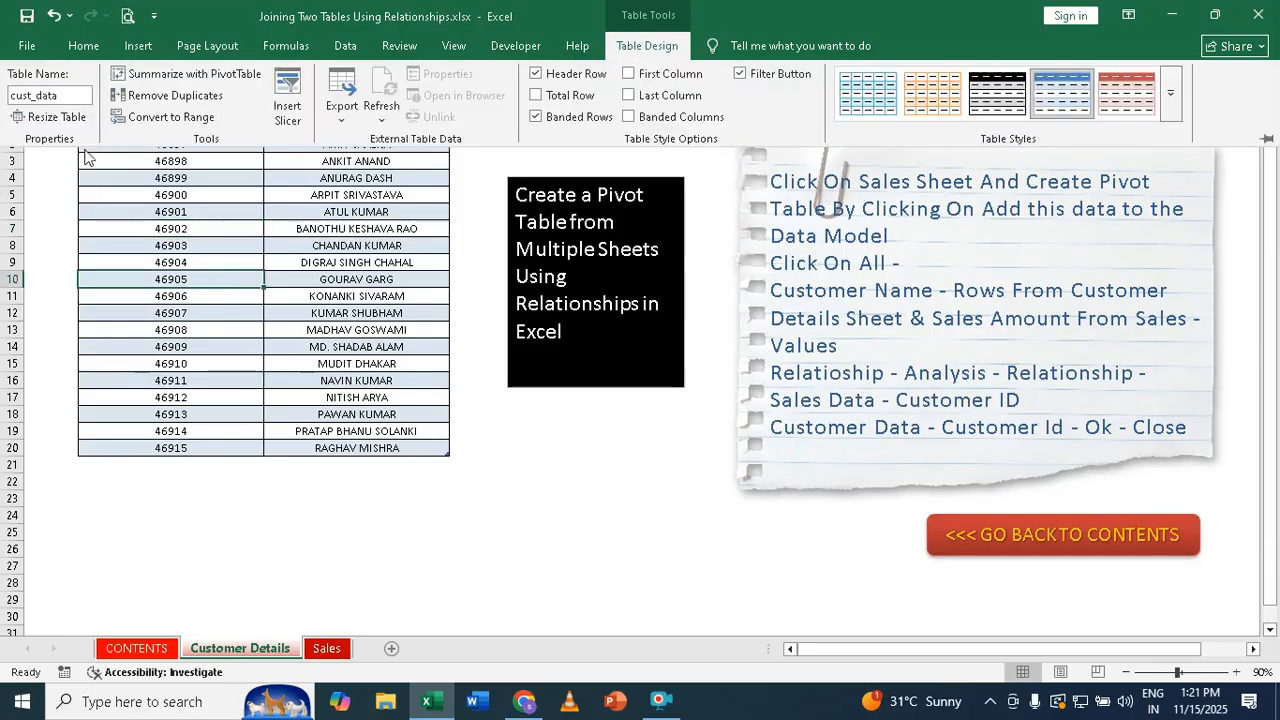
{"action": "left_click", "coordinate": [206, 329]}
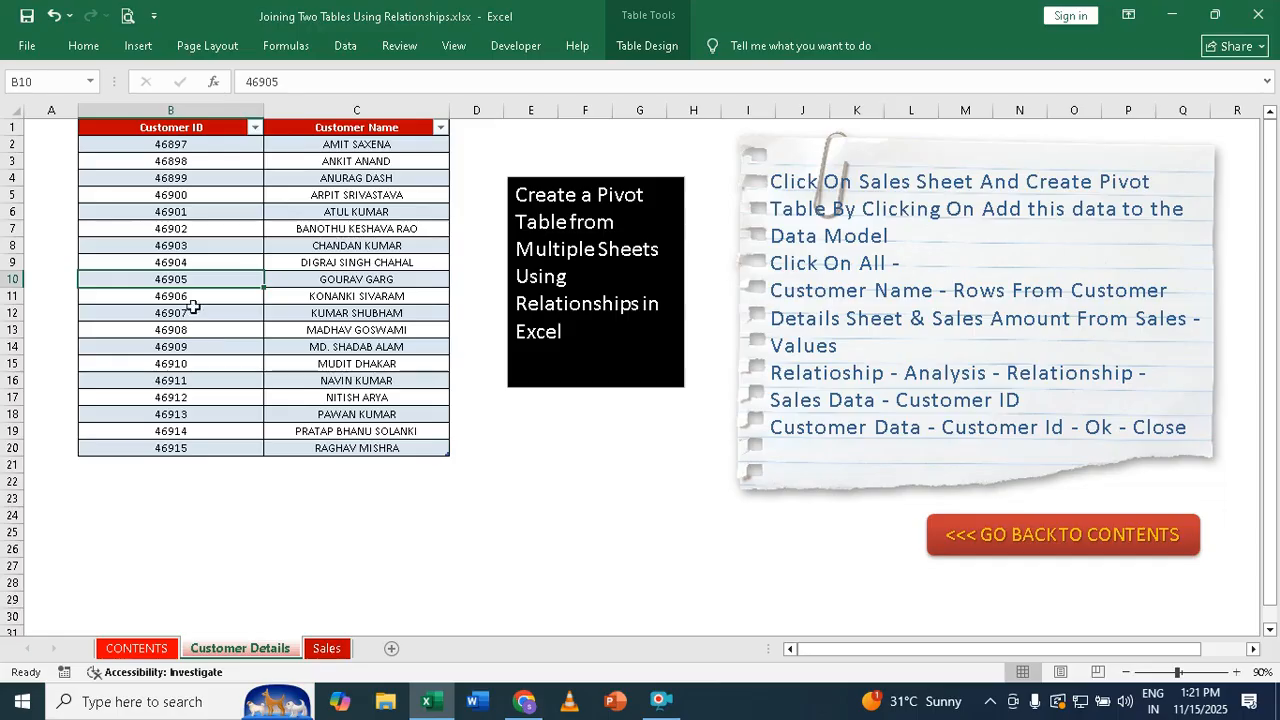
{"action": "left_click", "coordinate": [331, 652]}
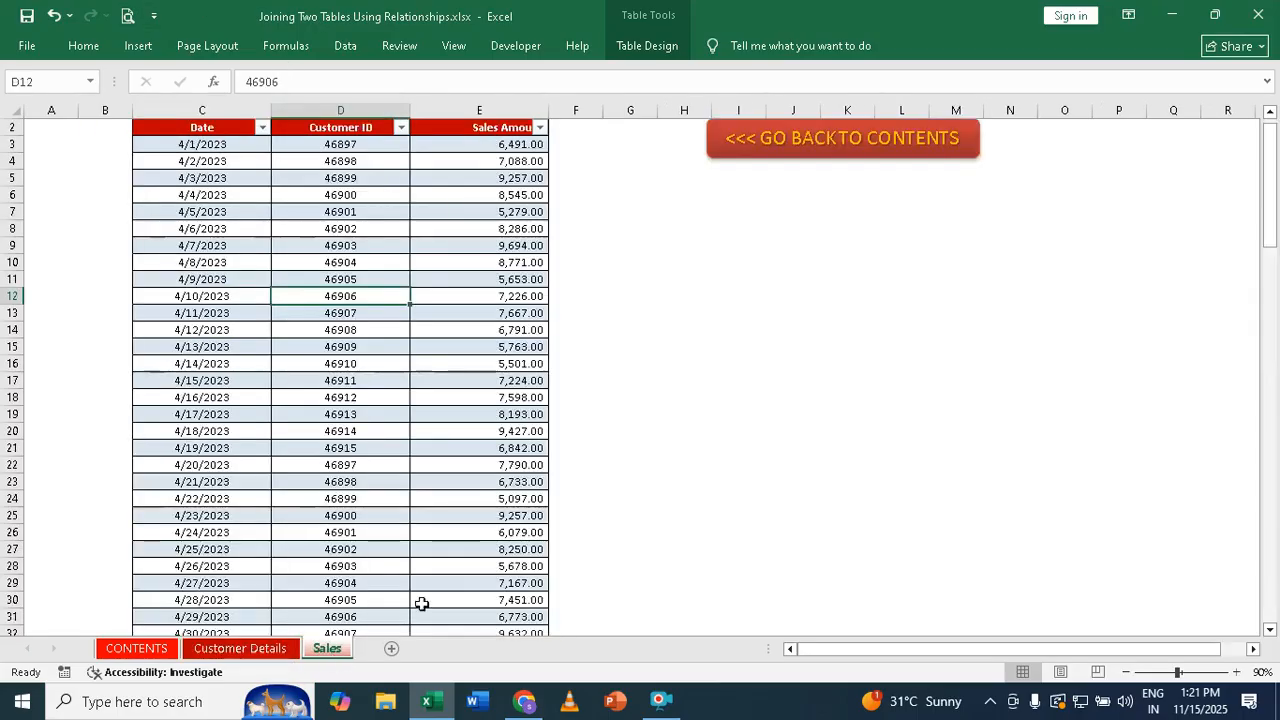
{"action": "left_click", "coordinate": [325, 375]}
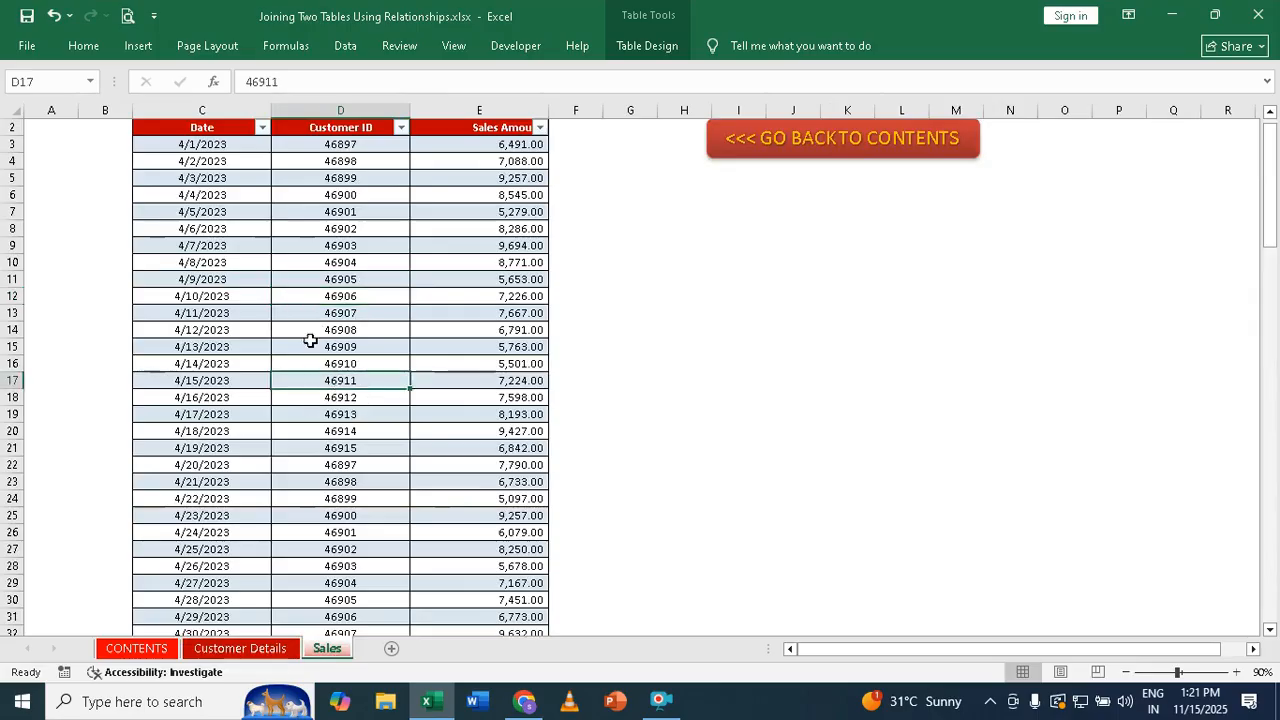
Build a PivotTable from Sales_data on a new worksheet, adding it to the Data Model
{"action": "left_click", "coordinate": [139, 47]}
{"action": "left_click", "coordinate": [33, 118]}
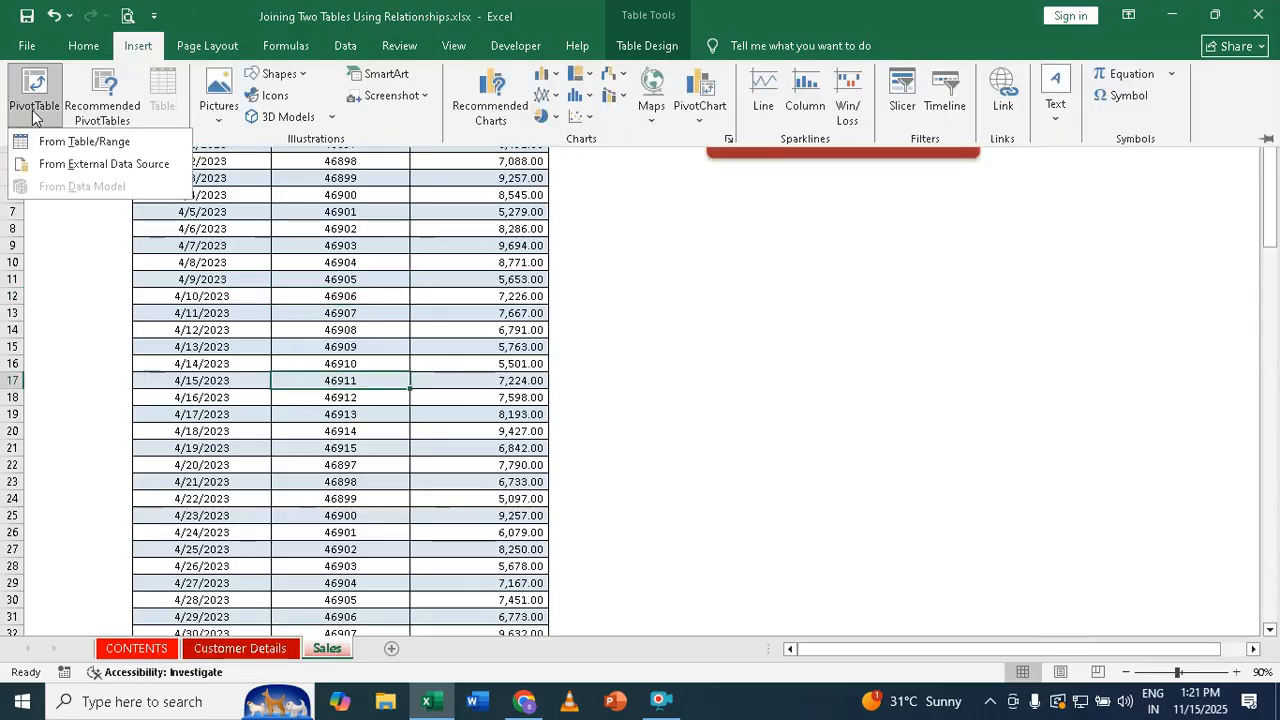
{"action": "left_click", "coordinate": [81, 144]}
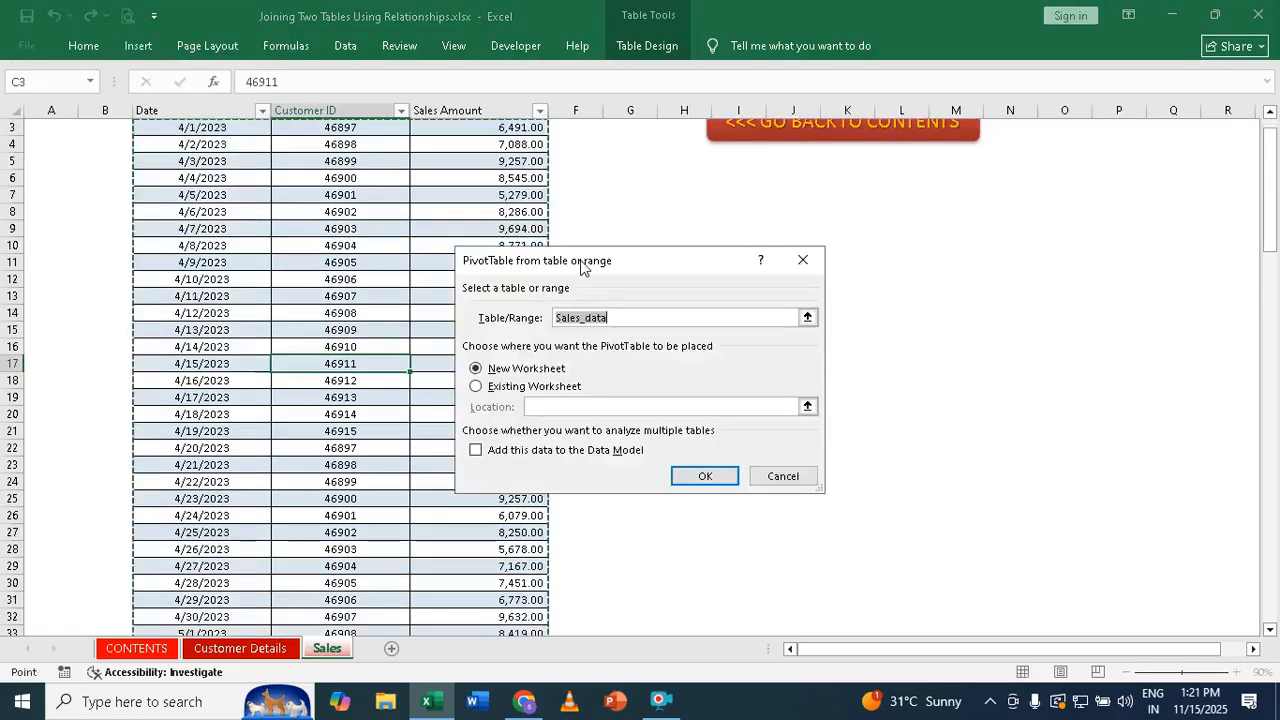
{"action": "left_click_drag", "start_coordinate": [580, 262], "coordinate": [868, 212]}
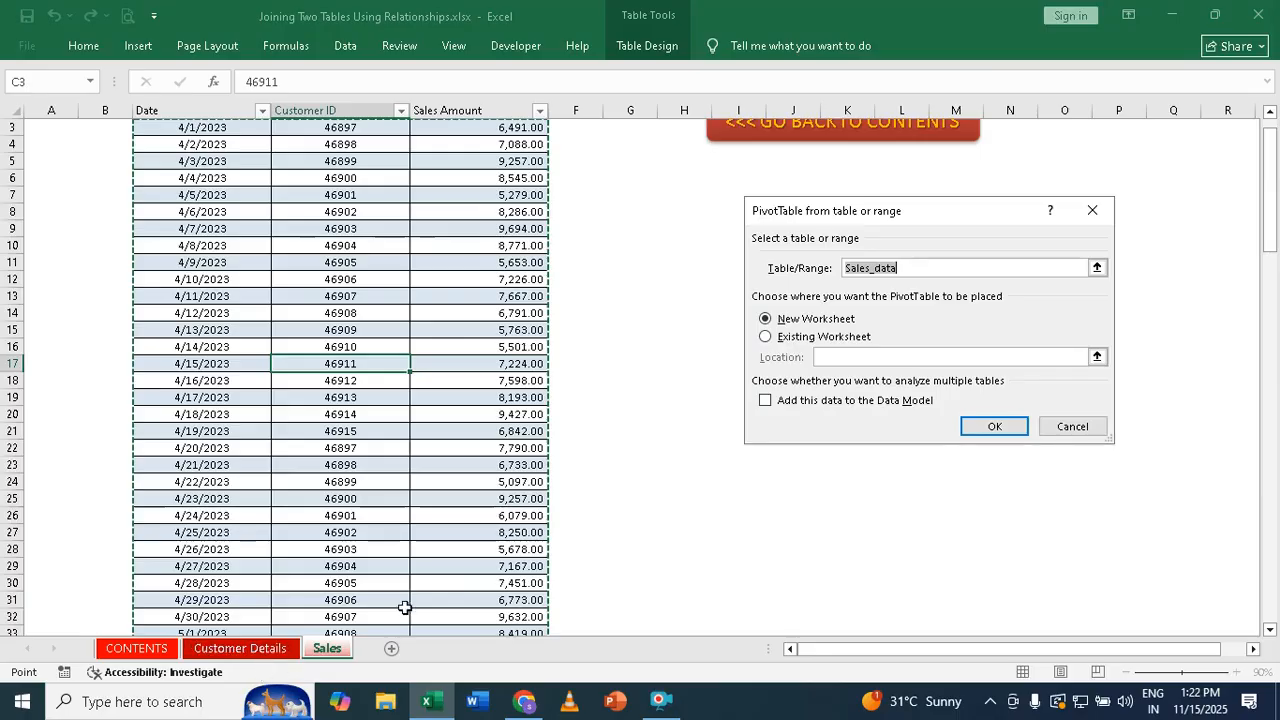
{"action": "left_click", "coordinate": [766, 403]}
{"action": "left_click", "coordinate": [995, 427]}
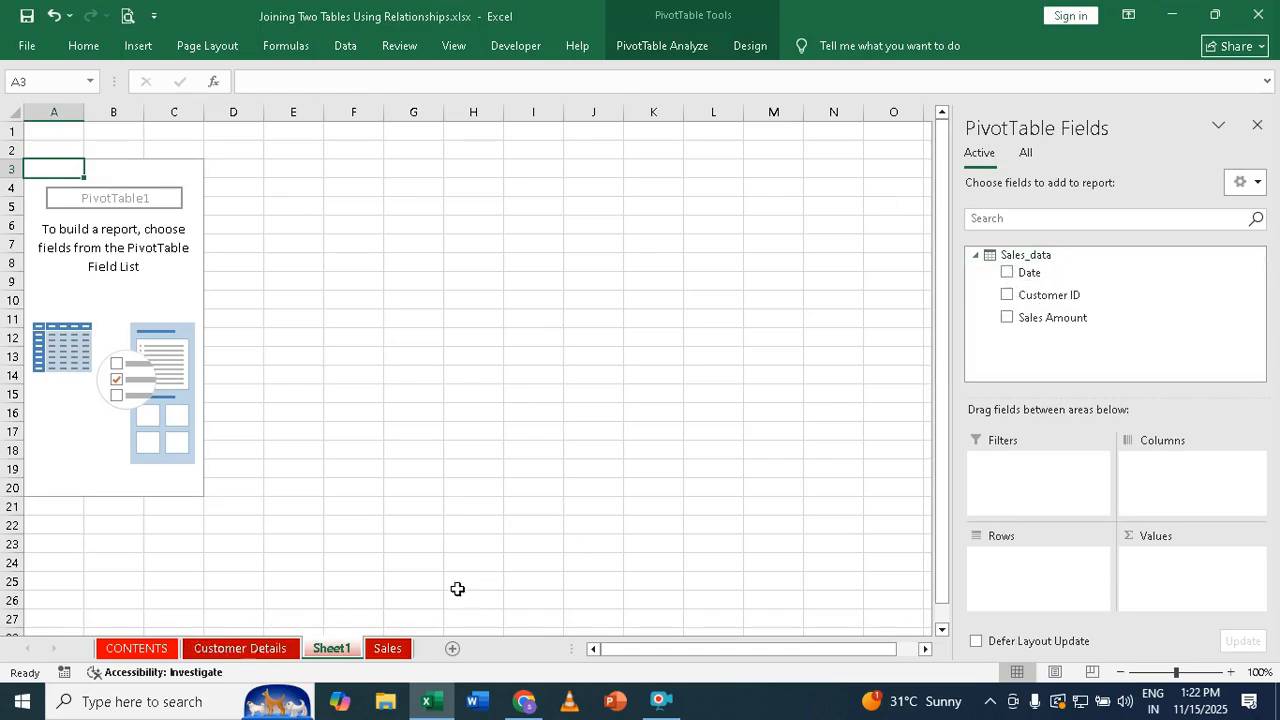
List all tables in PivotTable Fields and expand both cust_data and Sales_data
{"action": "left_click", "coordinate": [1026, 156]}
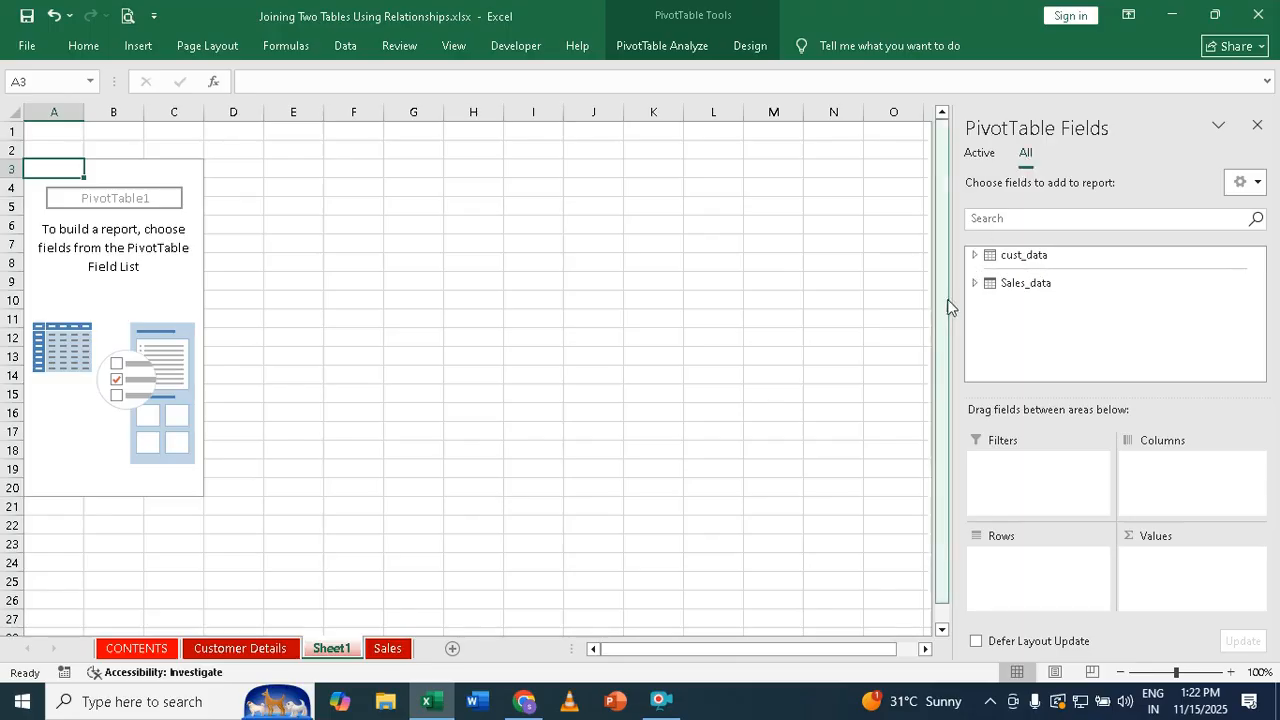
{"action": "left_click", "coordinate": [974, 257]}
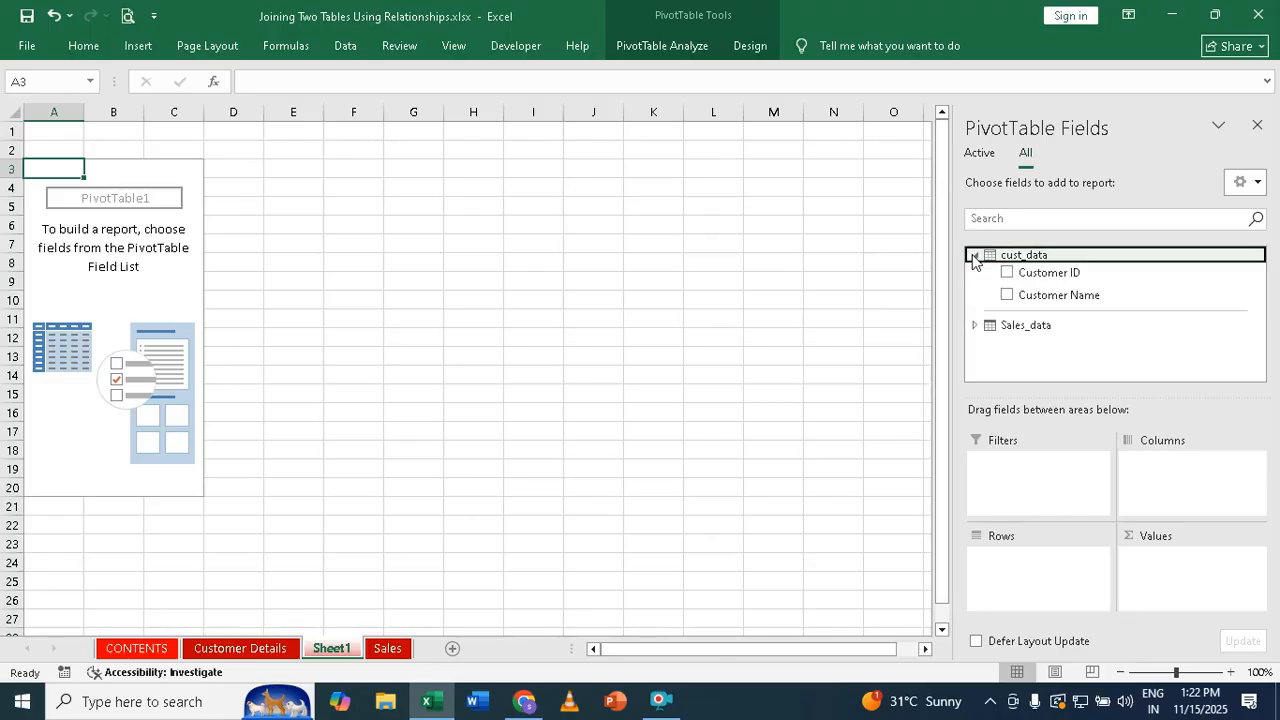
{"action": "left_click", "coordinate": [974, 325]}
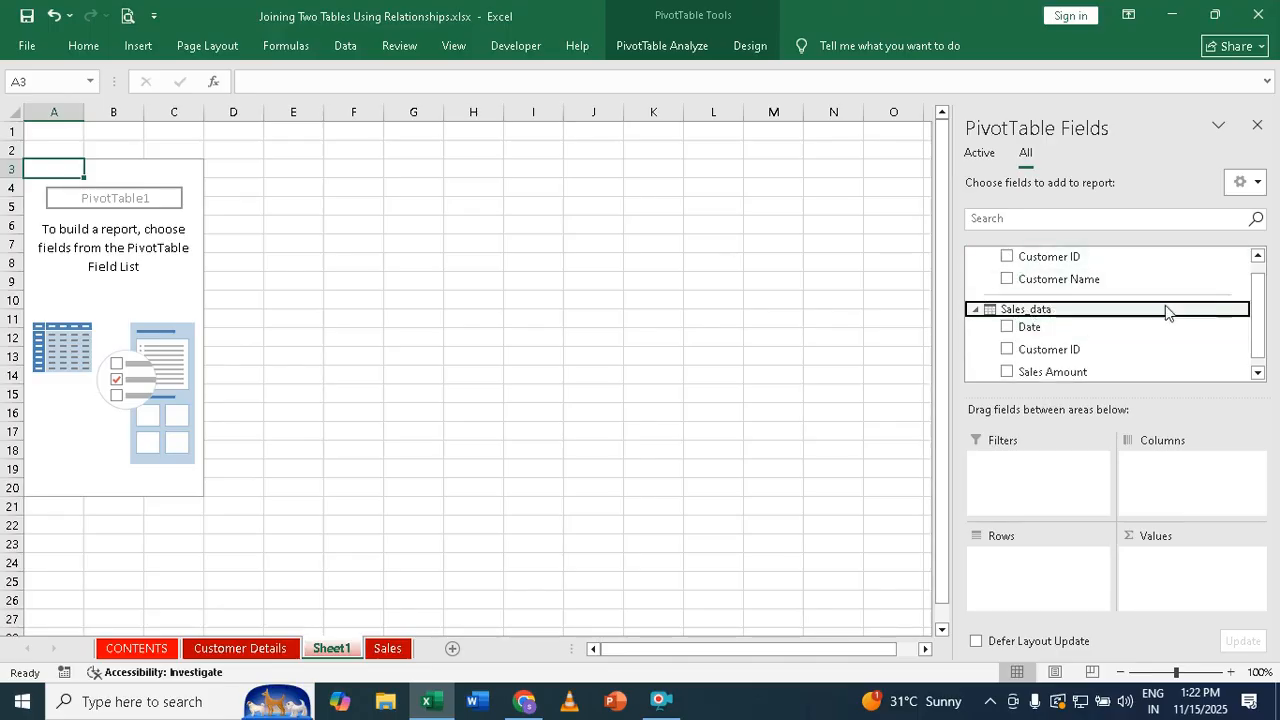
{"action": "left_click", "coordinate": [1257, 257]}
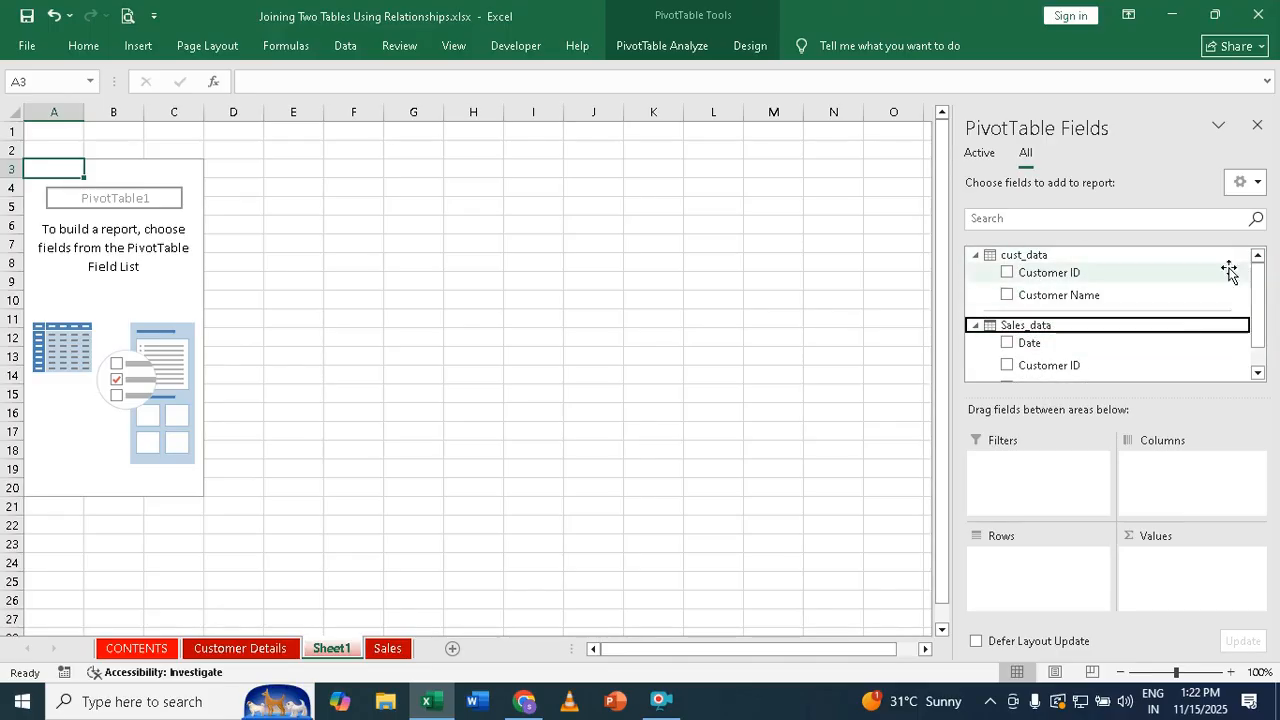
{"action": "left_click_drag", "start_coordinate": [1061, 297], "coordinate": [1023, 570]}
Place cust_data's Customer Name in Rows and Sum of Sales Amount in Values
{"action": "left_click_drag", "start_coordinate": [1021, 570], "coordinate": [1019, 563]}
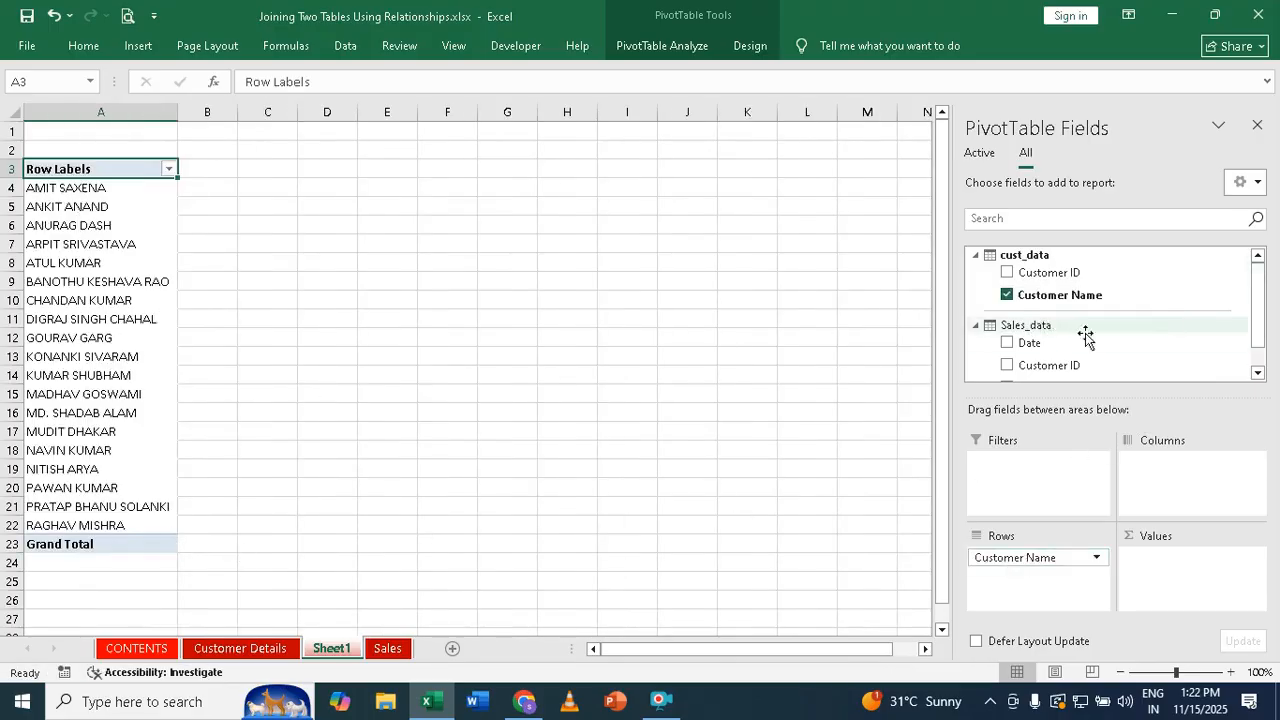
{"action": "left_click_drag", "start_coordinate": [1257, 312], "coordinate": [1257, 334]}
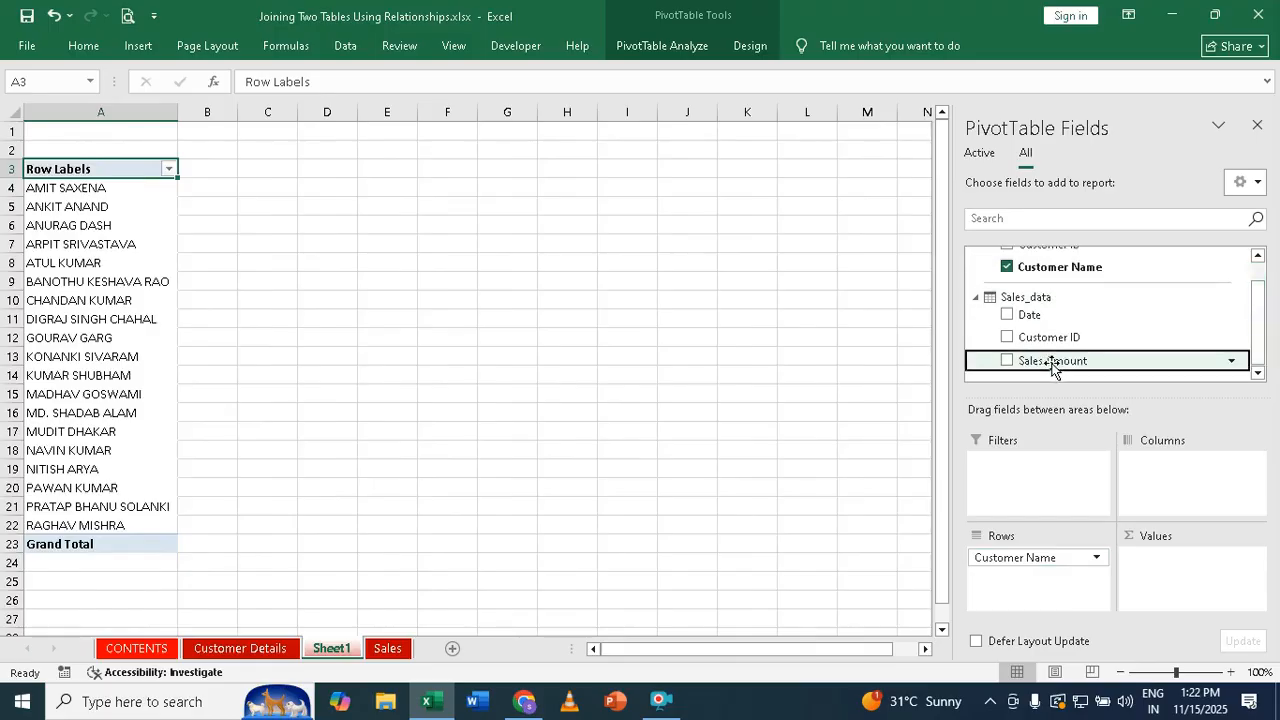
{"action": "left_click_drag", "start_coordinate": [1052, 366], "coordinate": [1173, 577]}
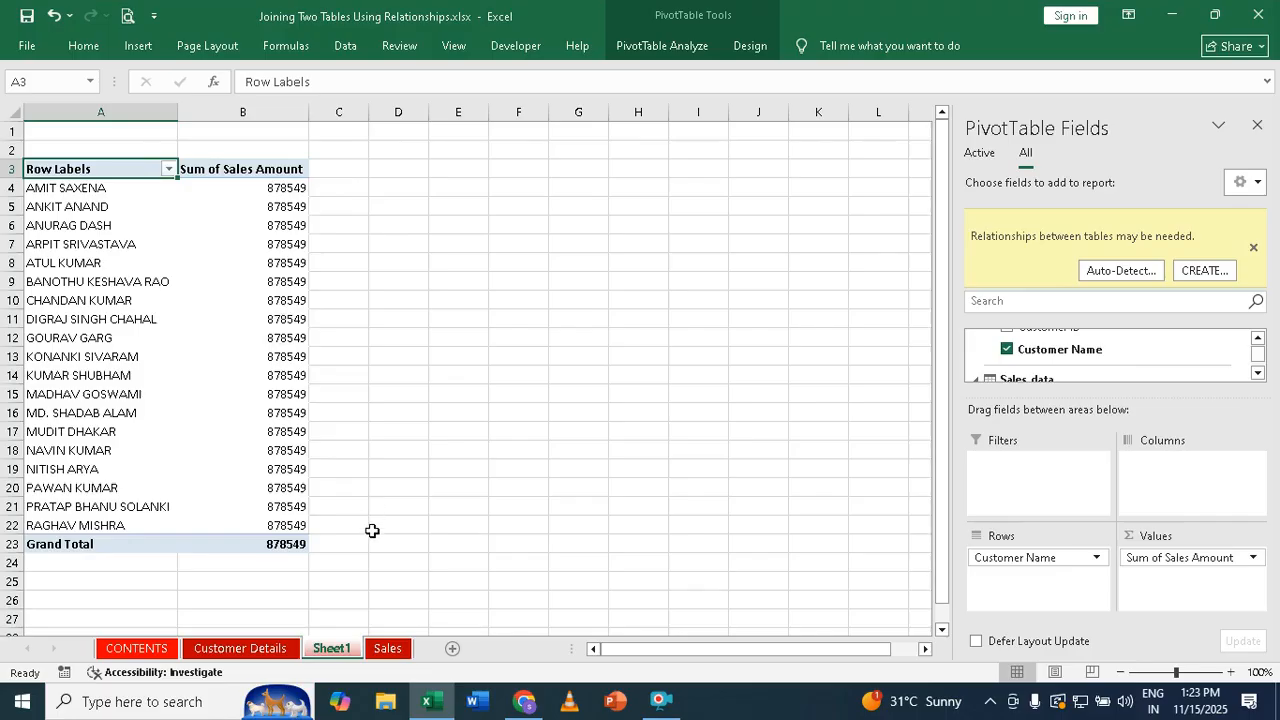
{"action": "left_click", "coordinate": [388, 649]}
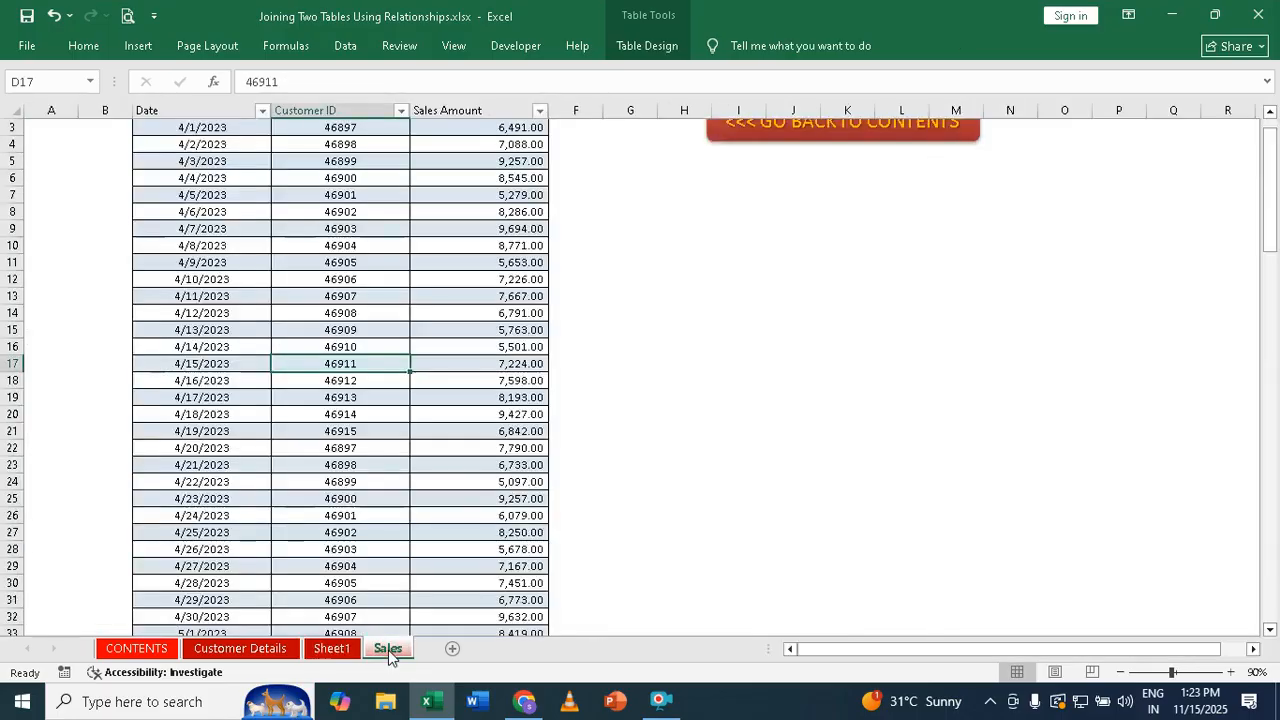
{"action": "left_click_drag", "start_coordinate": [1276, 244], "coordinate": [1275, 236]}
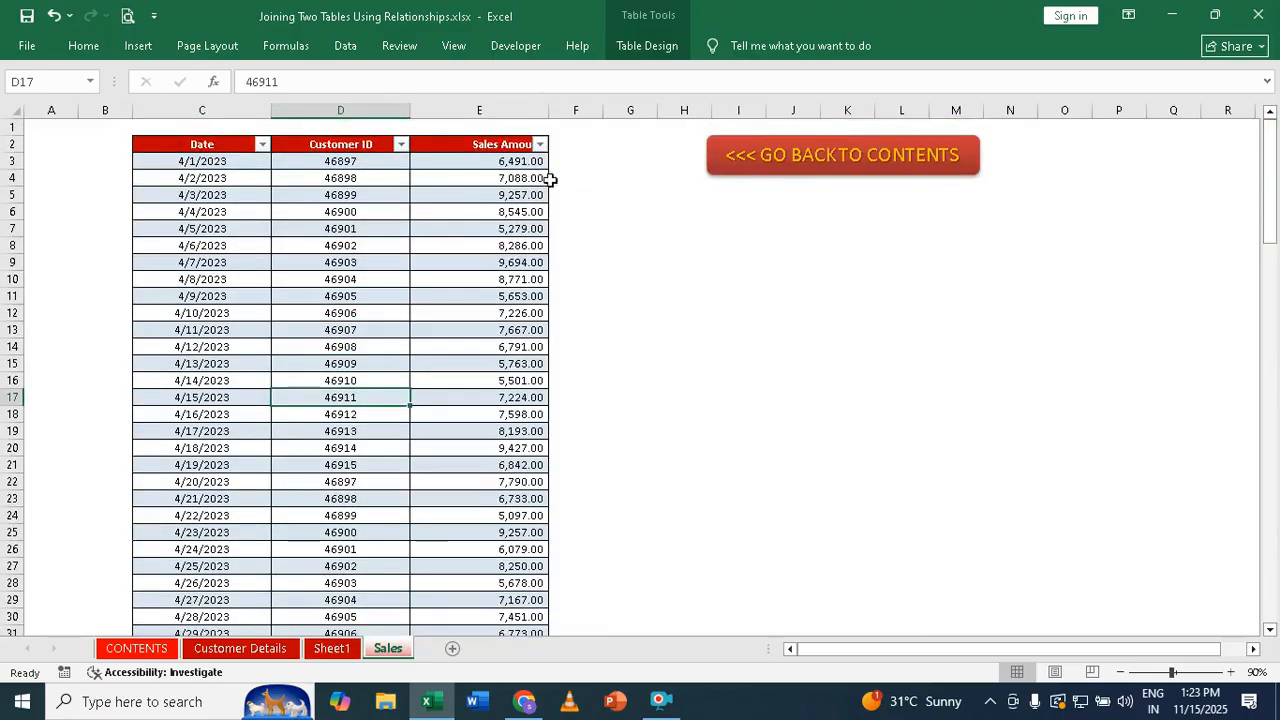
{"action": "left_click", "coordinate": [517, 165]}
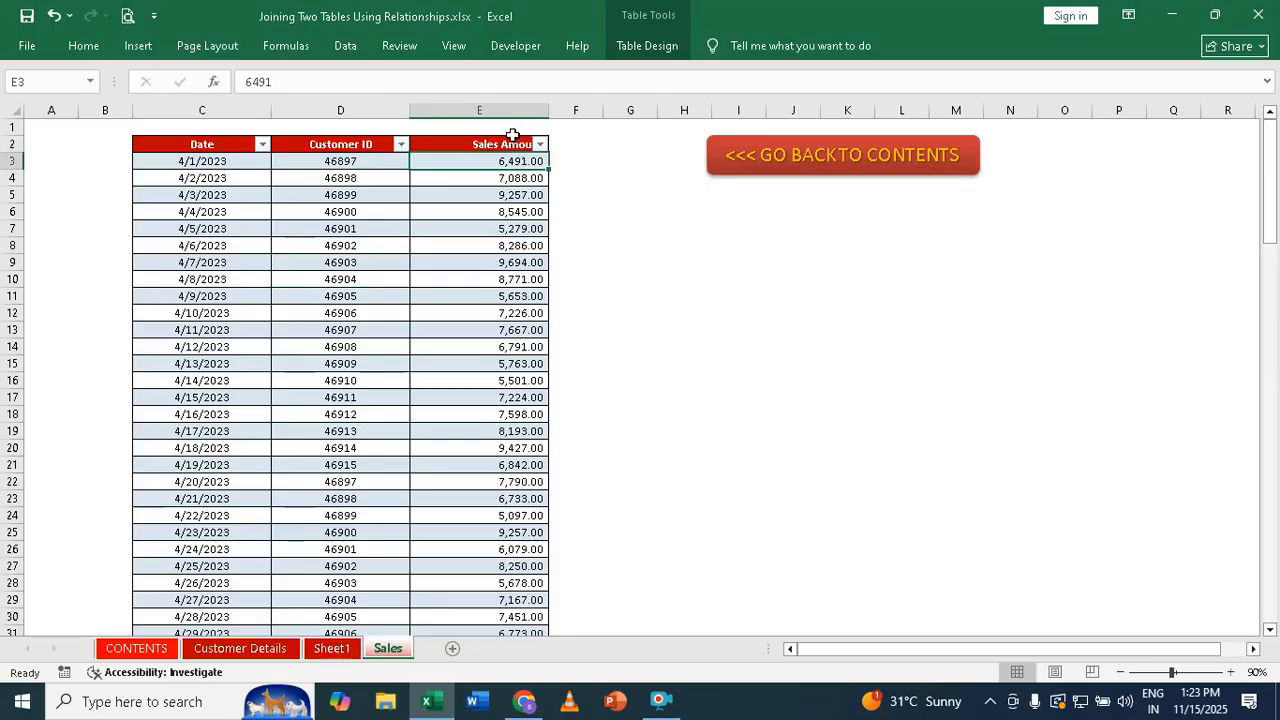
{"action": "left_click", "coordinate": [513, 135]}
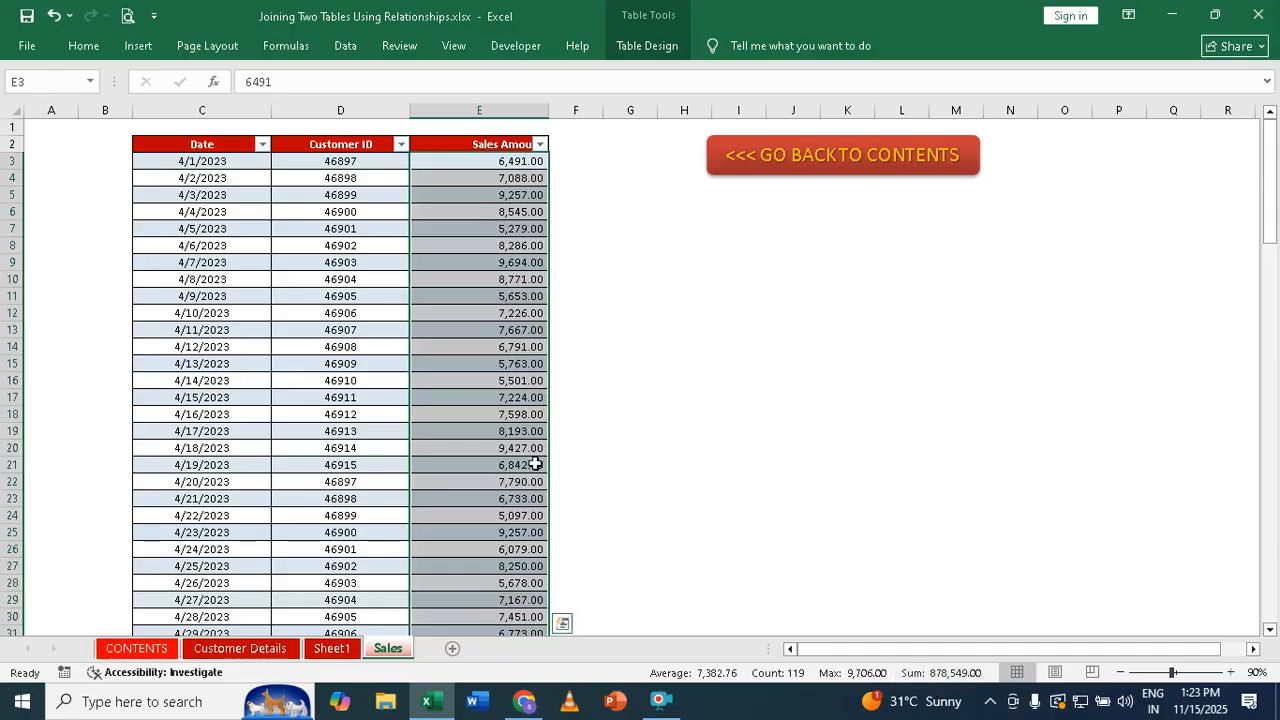
{"action": "left_click_drag", "start_coordinate": [1268, 200], "coordinate": [1258, 565]}
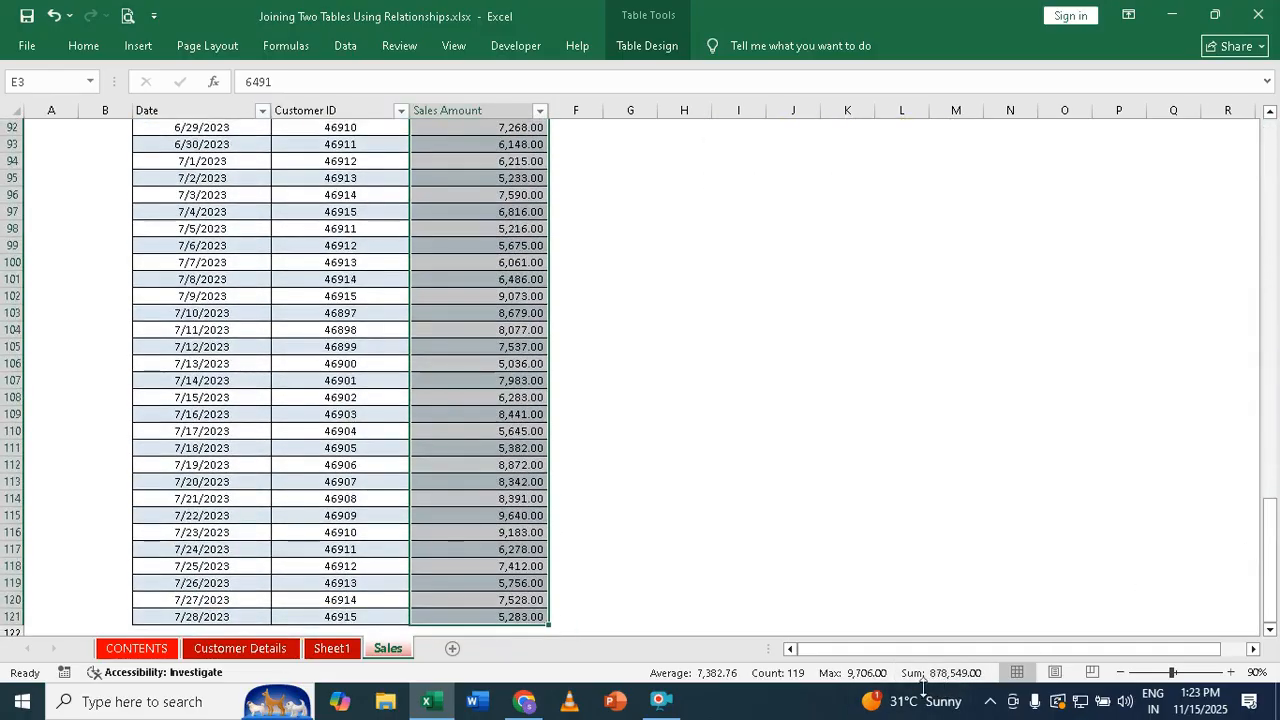
{"action": "left_click", "coordinate": [333, 650]}
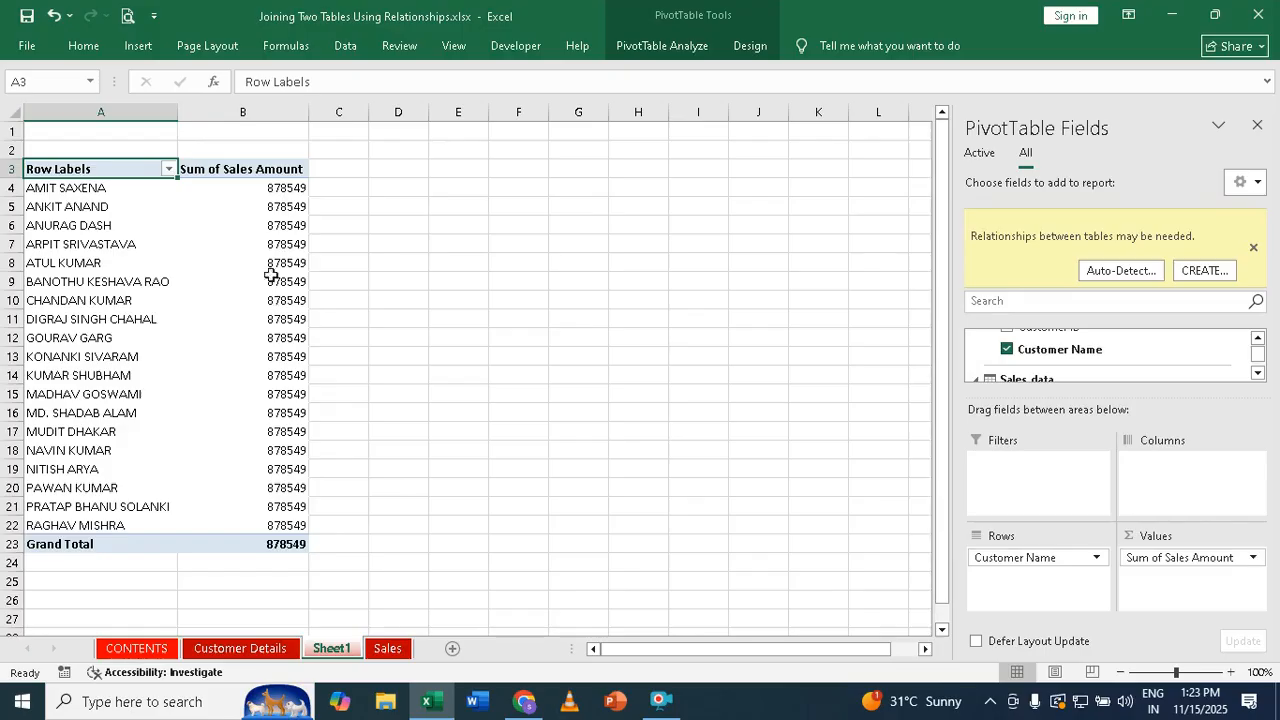
Start a new PivotTable relationship with Sales_data as the table
{"action": "left_click", "coordinate": [205, 270]}
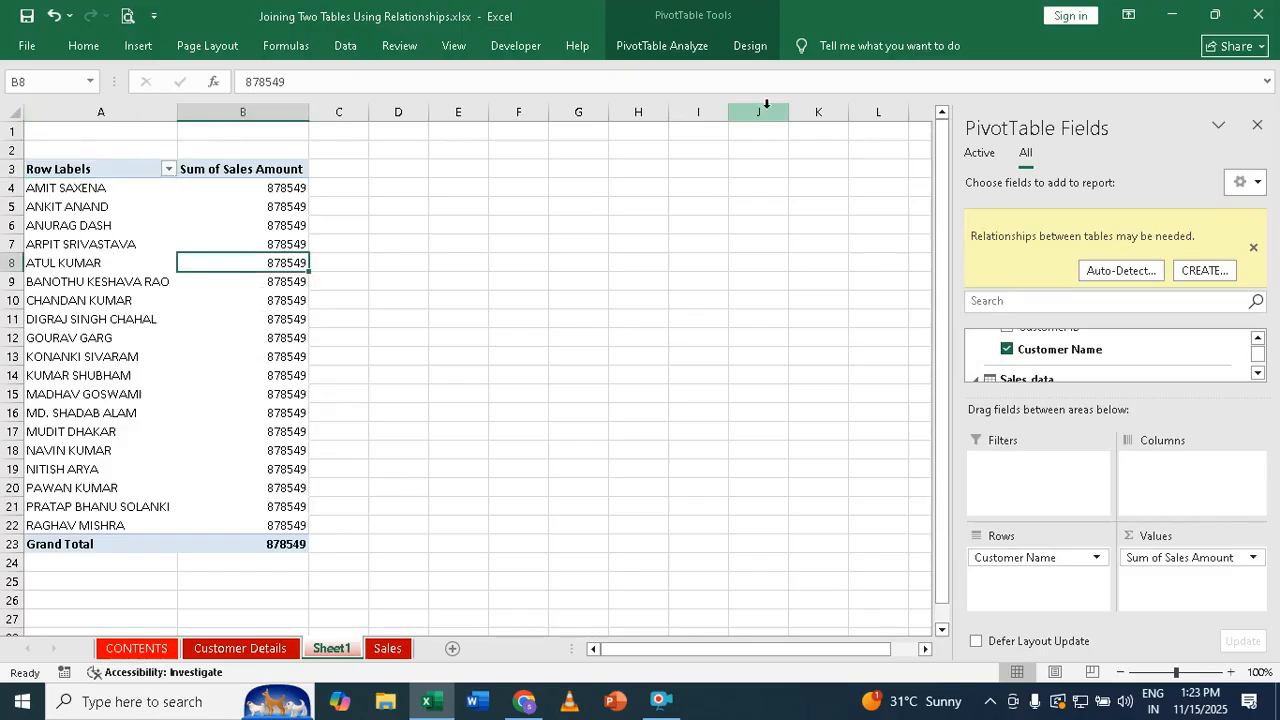
{"action": "left_click", "coordinate": [684, 46]}
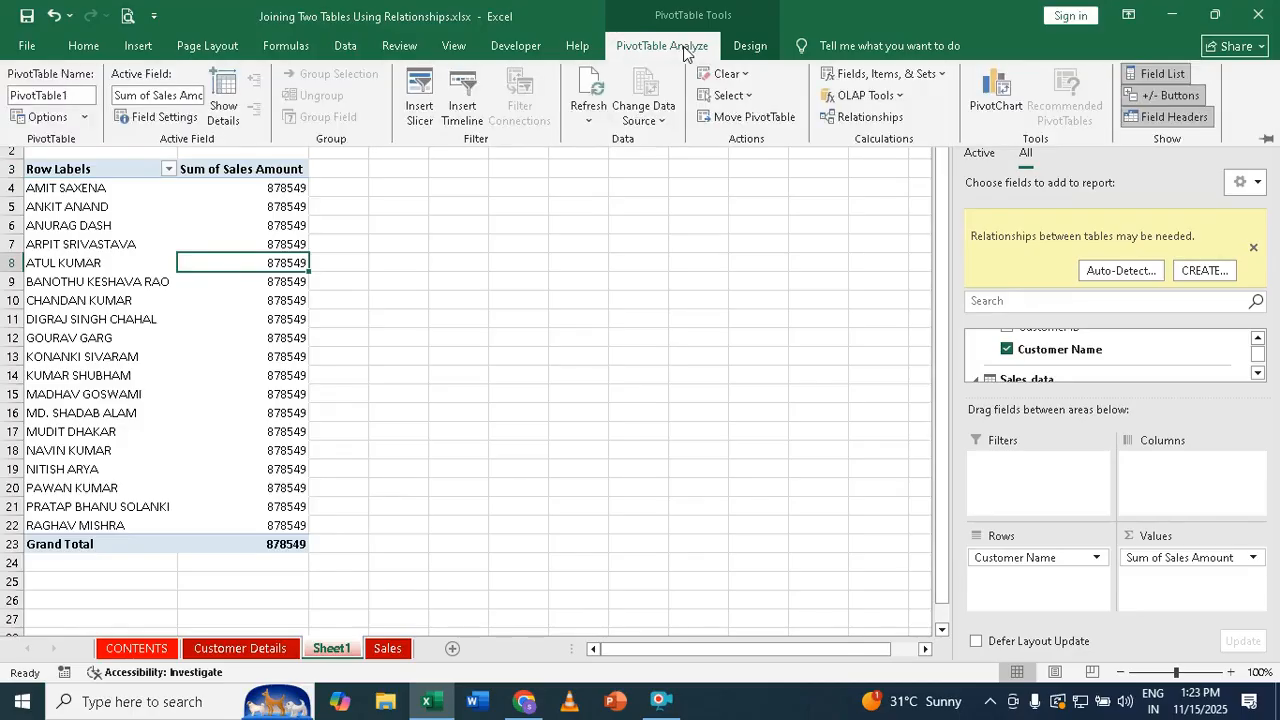
{"action": "left_click", "coordinate": [866, 118]}
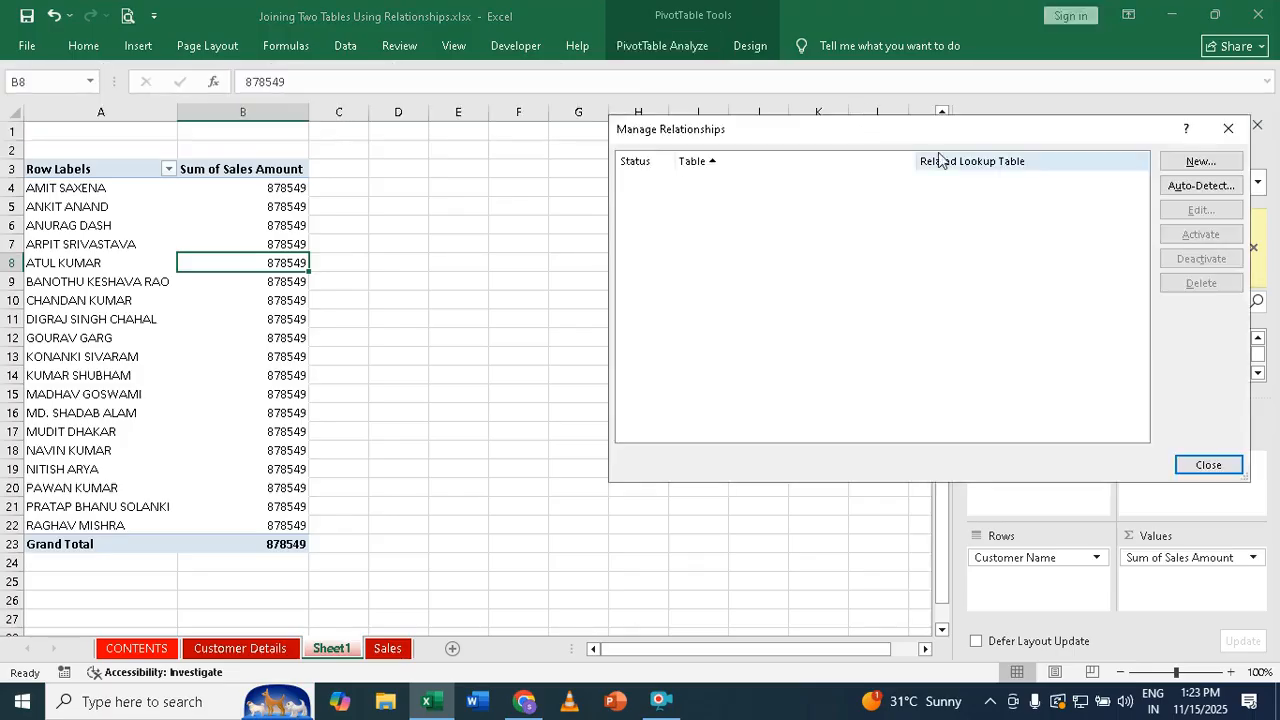
{"action": "left_click", "coordinate": [1195, 166]}
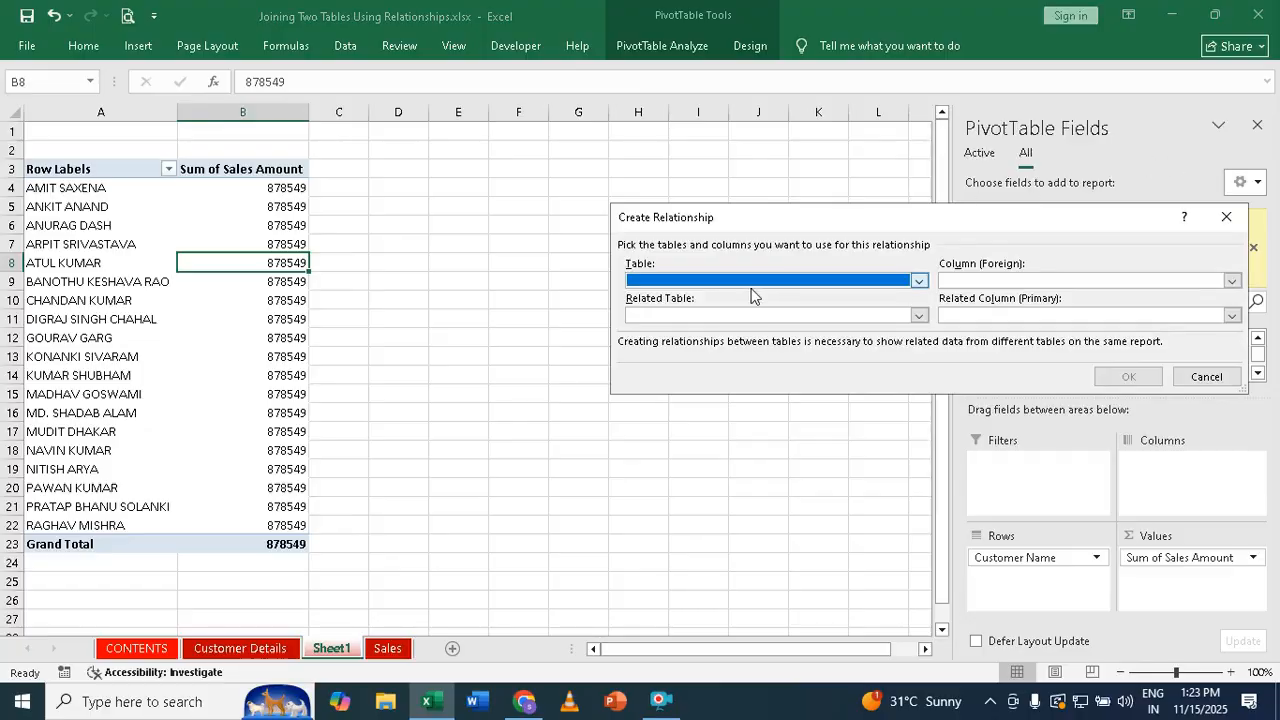
{"action": "left_click", "coordinate": [750, 281]}
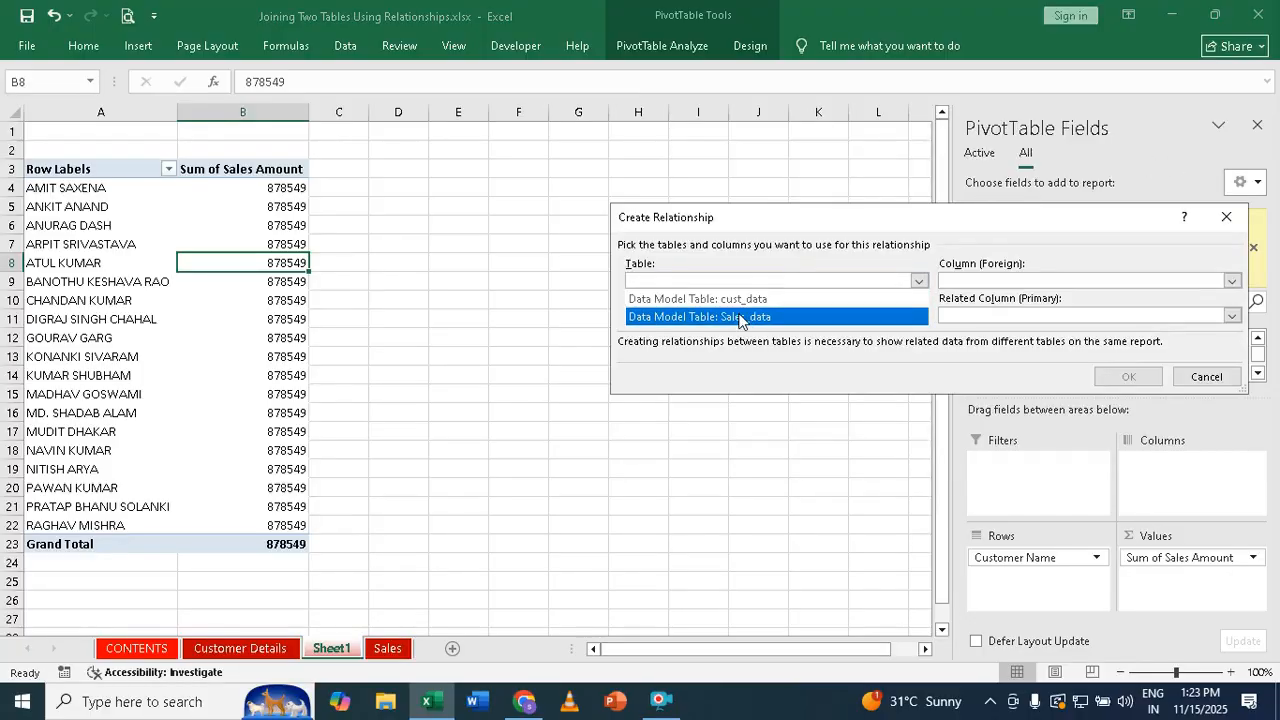
{"action": "left_click", "coordinate": [740, 317]}
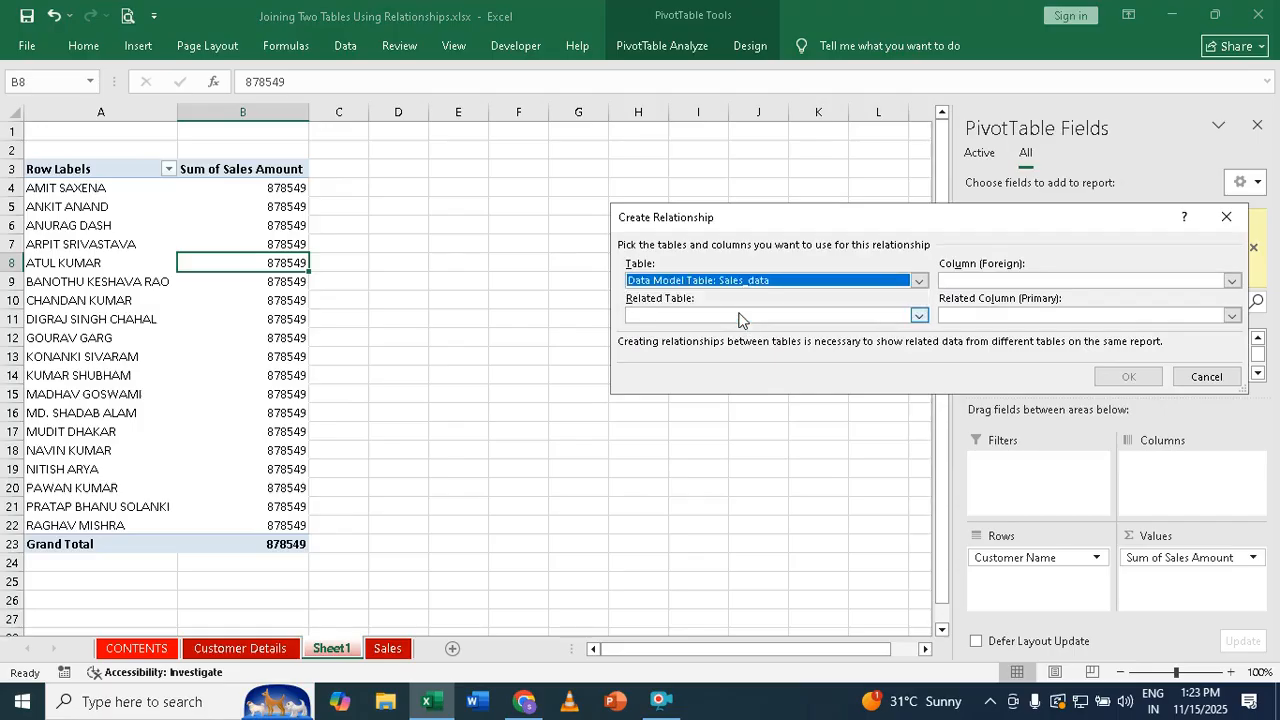
Relate it to cust_data on Customer ID, confirm, and close the relationships list
{"action": "left_click", "coordinate": [740, 318]}
{"action": "left_click", "coordinate": [726, 333]}
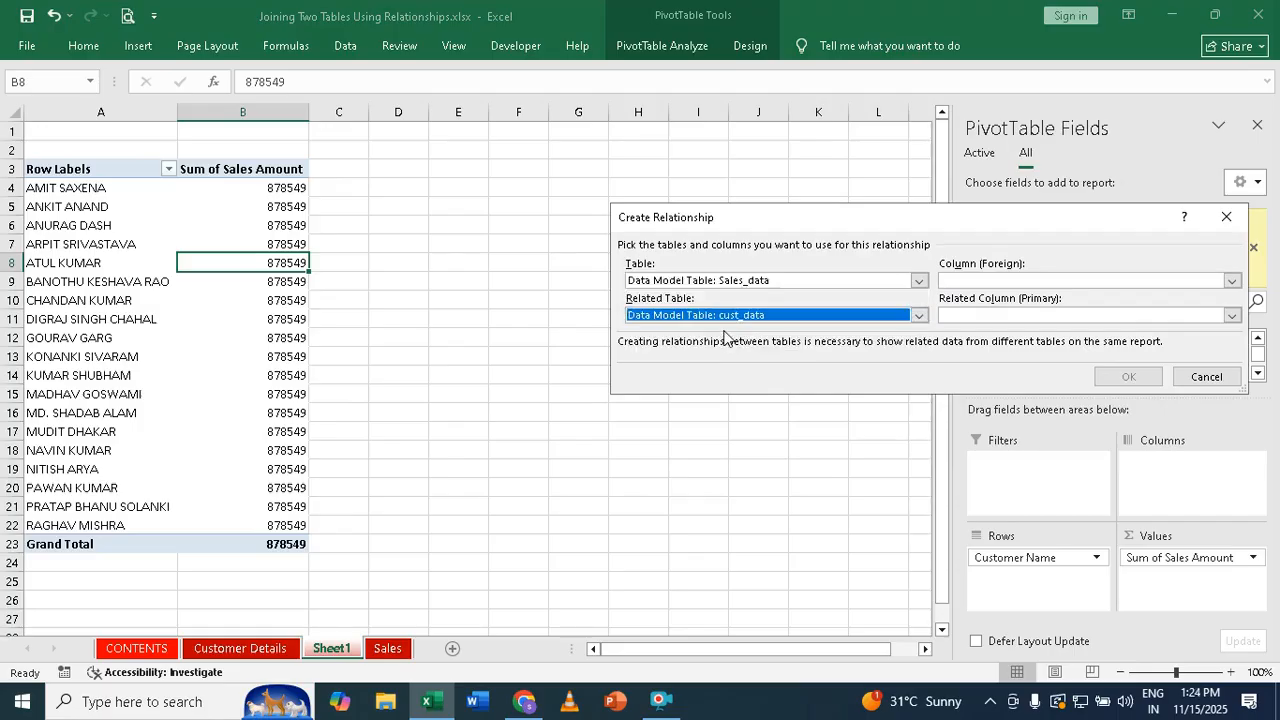
{"action": "left_click", "coordinate": [972, 282]}
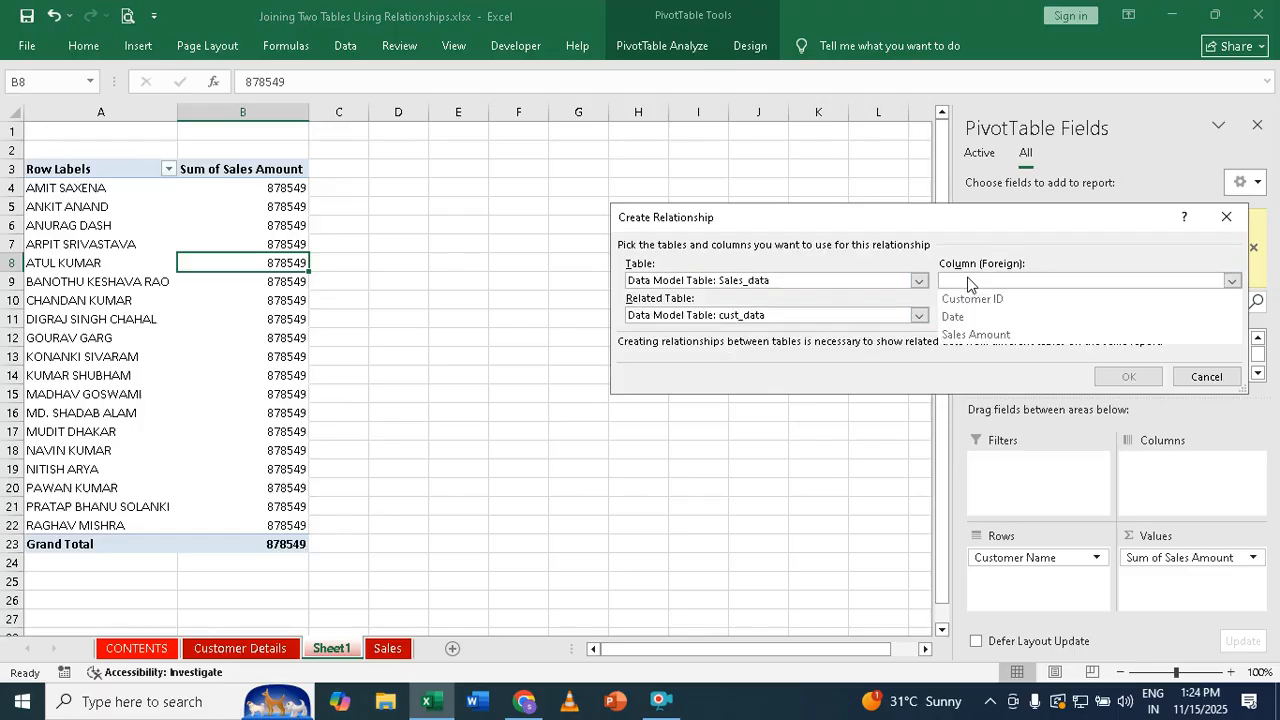
{"action": "left_click", "coordinate": [966, 299]}
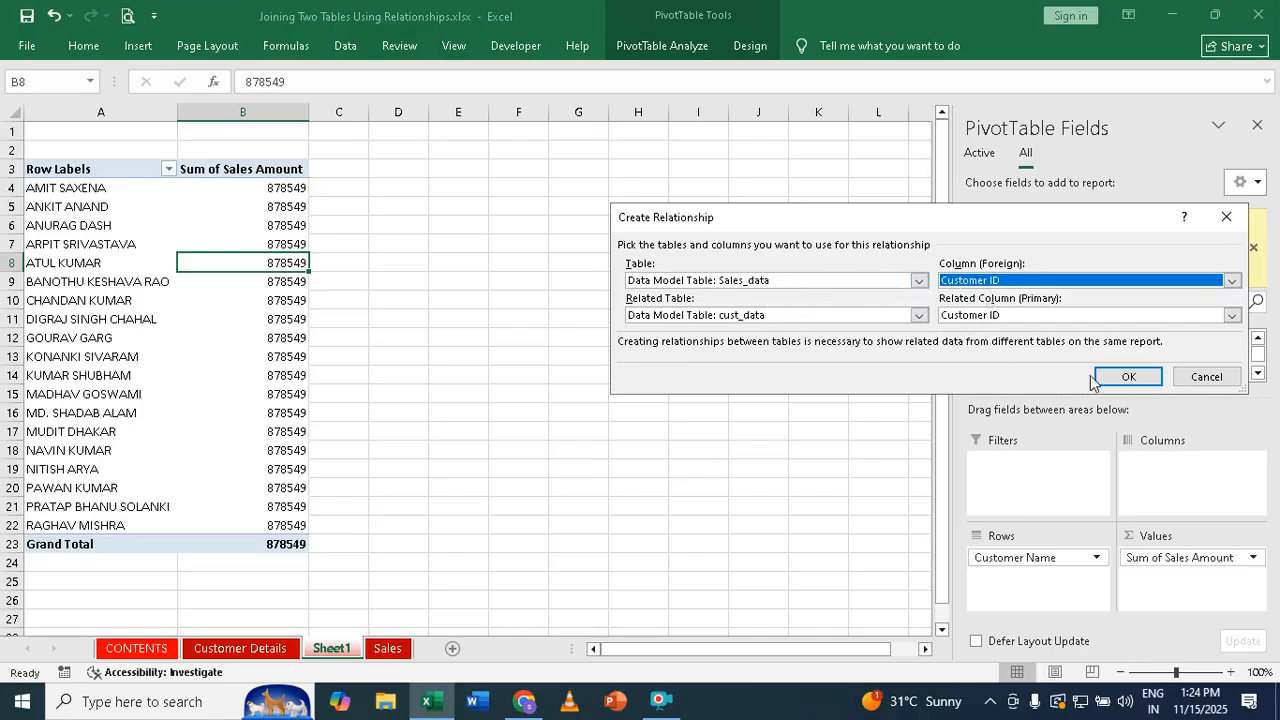
{"action": "left_click", "coordinate": [1128, 377]}
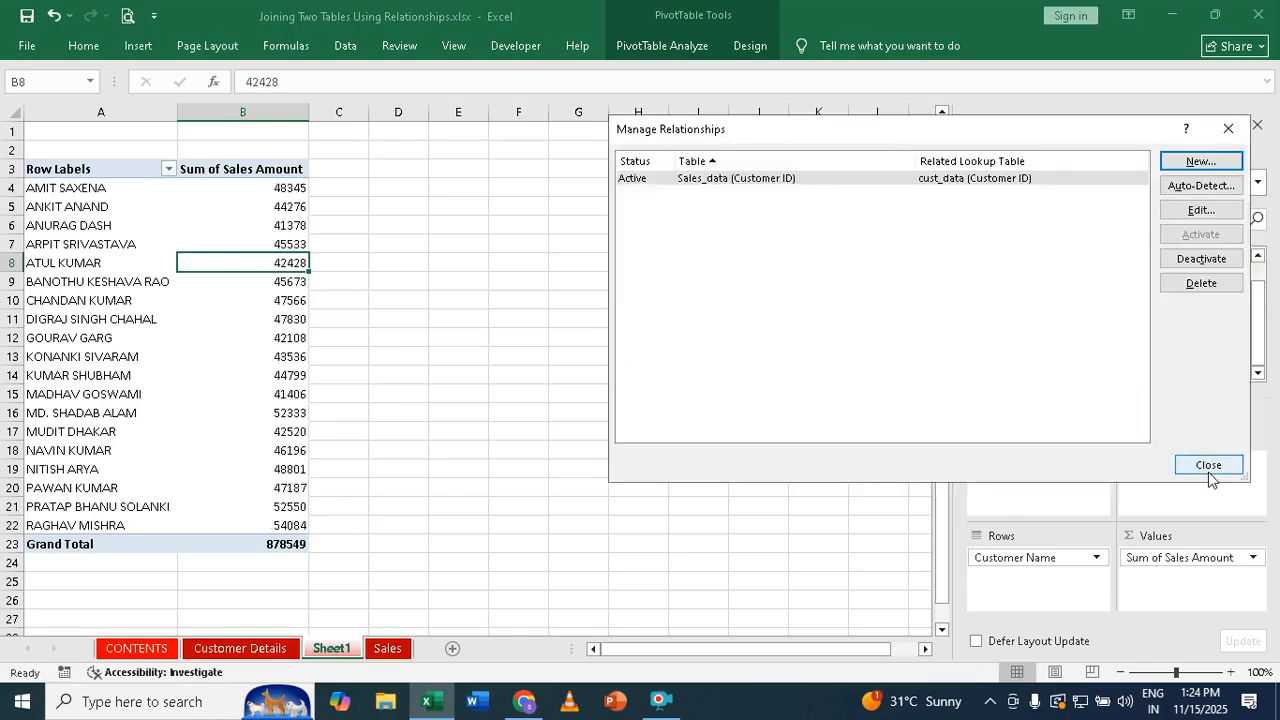
{"action": "left_click", "coordinate": [1213, 467]}
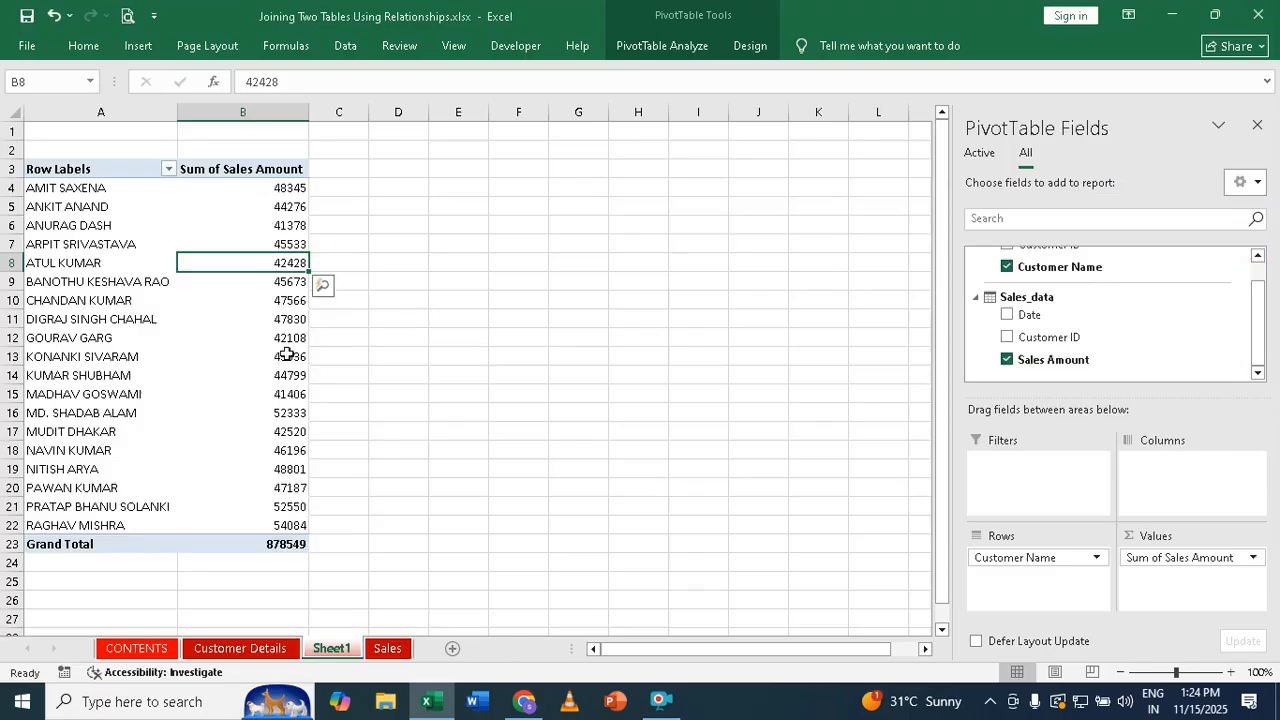
{"action": "mouse_move", "coordinate": [287, 354]}
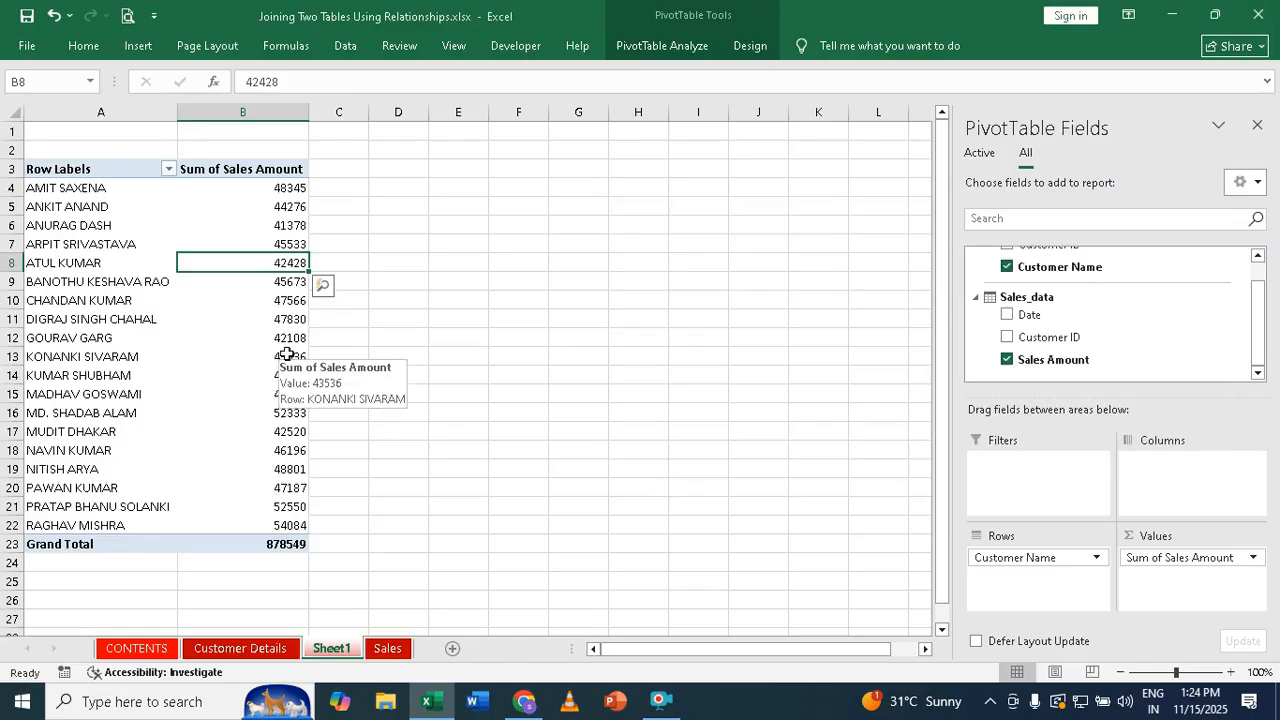